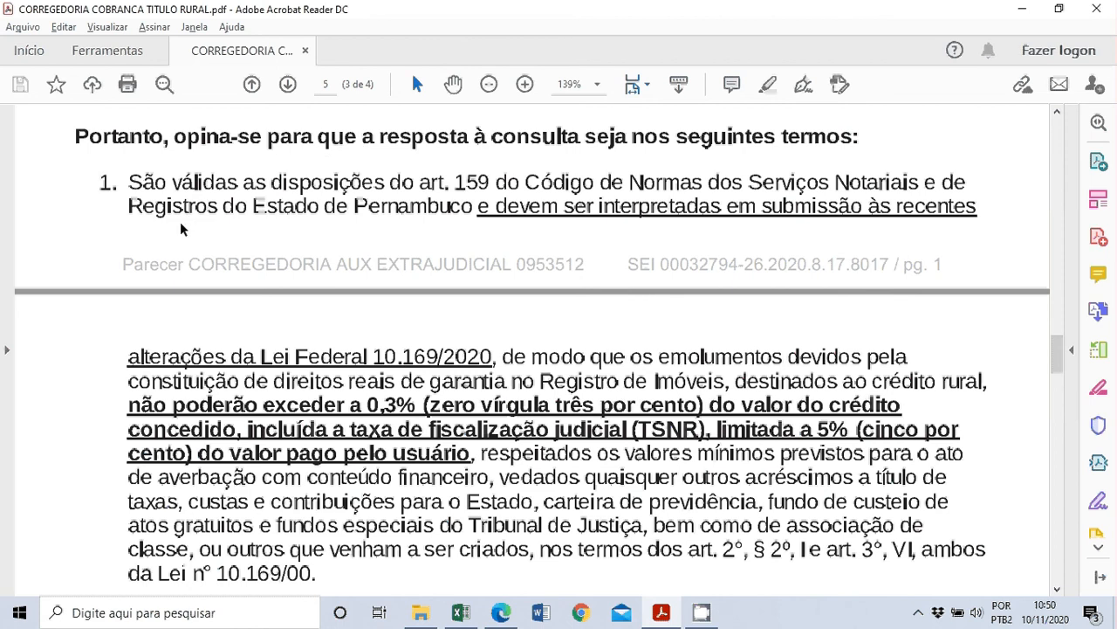
Review the Corregedoria opinion on rural credit title fees, from its cover page through conclusions 1 to 4.
scroll(181, 227, up, 10)
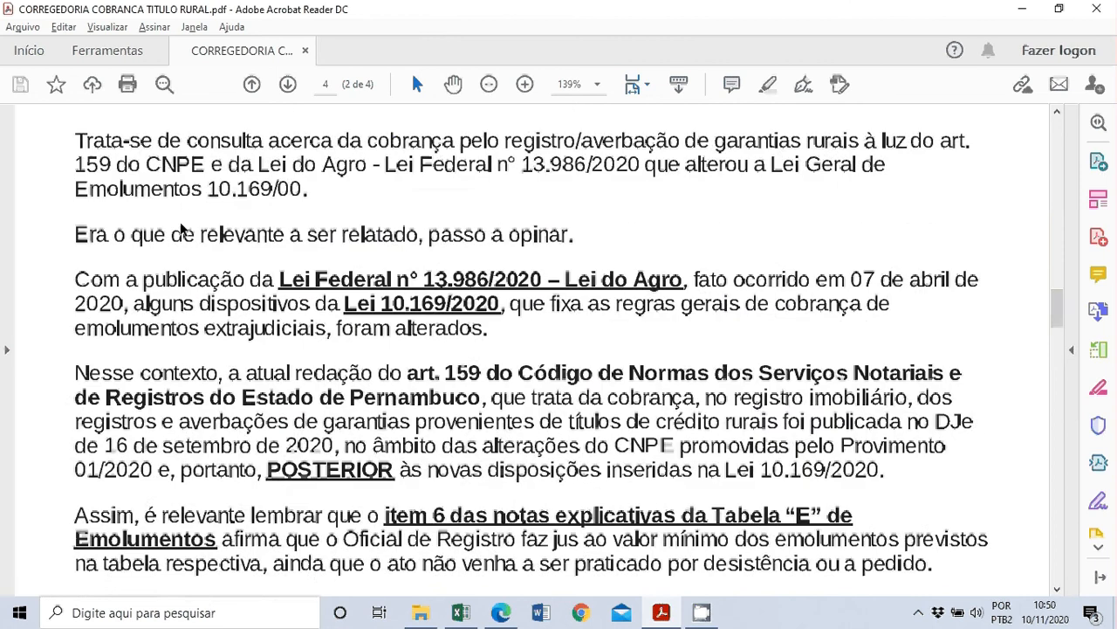
scroll(180, 228, up, 15)
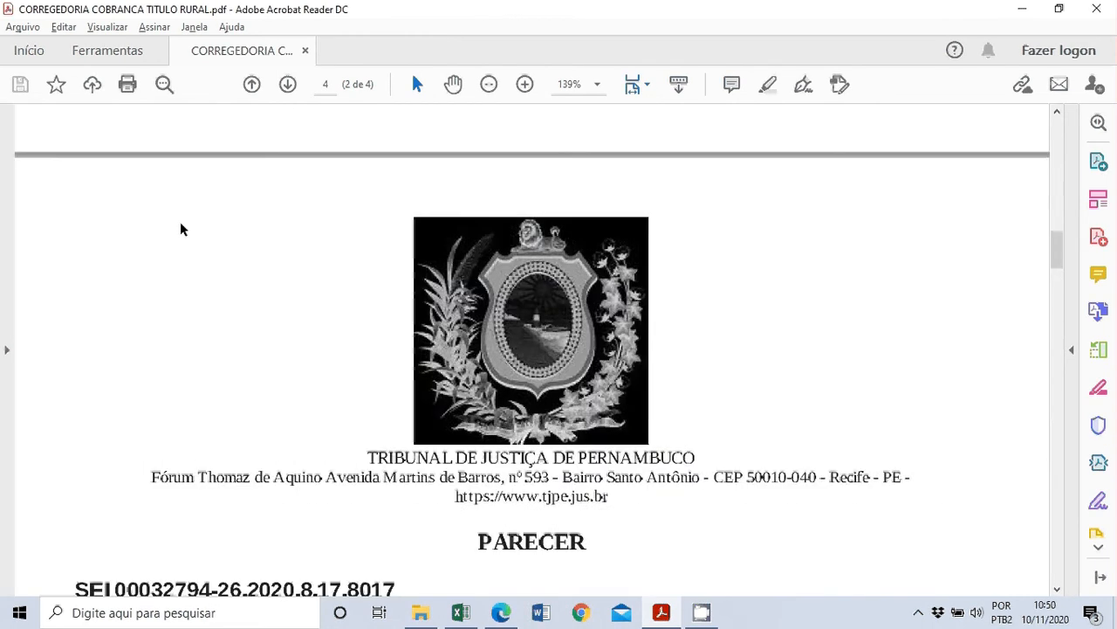
scroll(181, 223, up, 10)
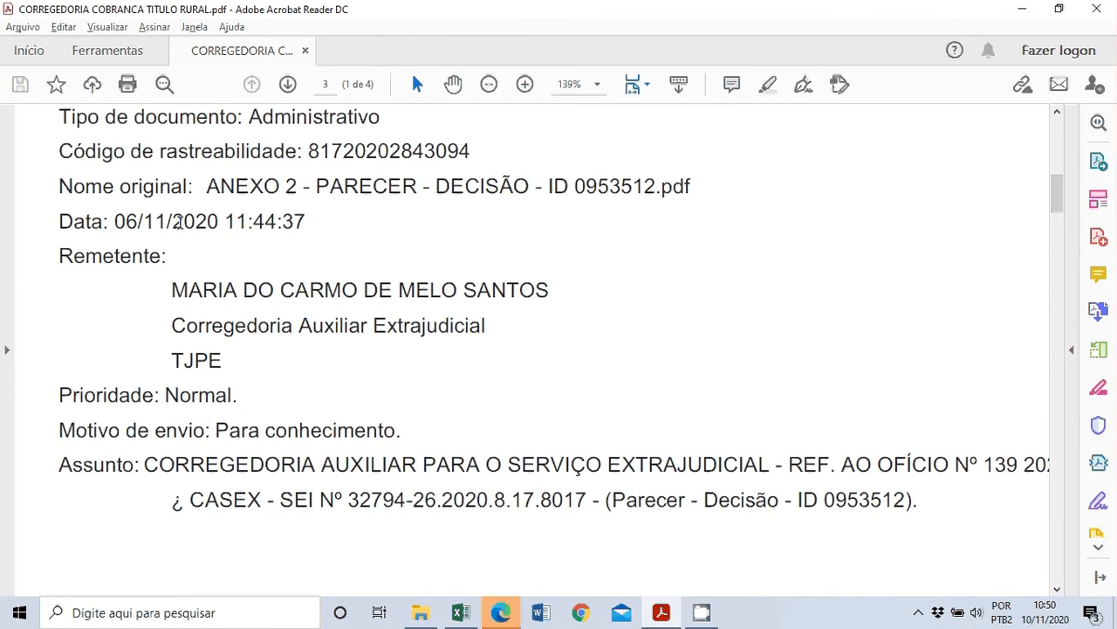
scroll(179, 223, down, 15)
scroll(181, 229, down, 15)
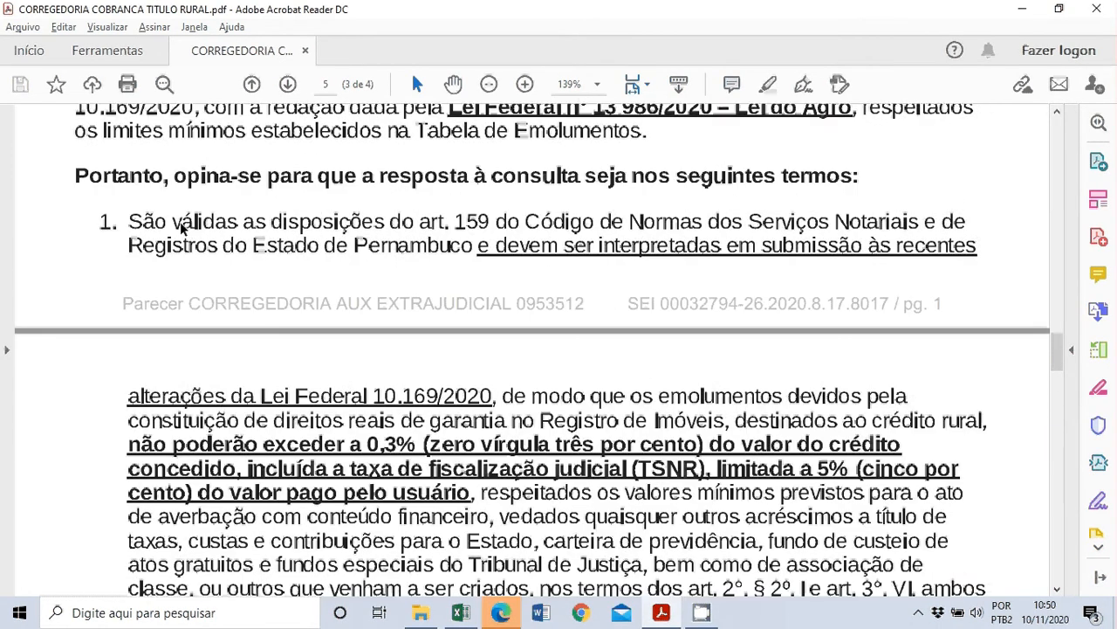
scroll(180, 225, down, 1)
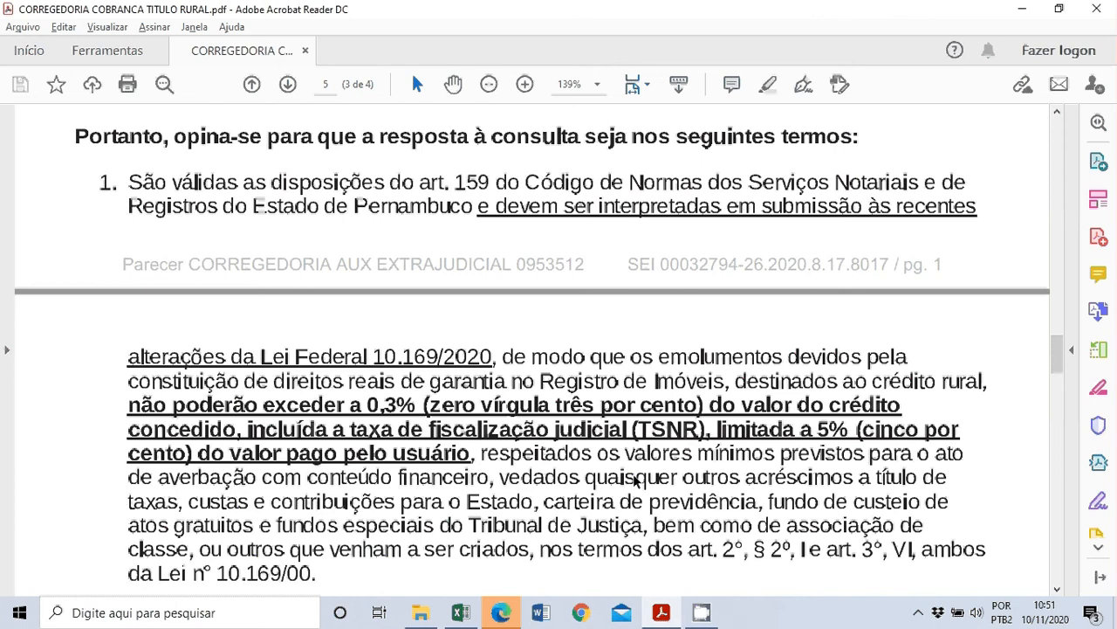
scroll(635, 481, down, 3)
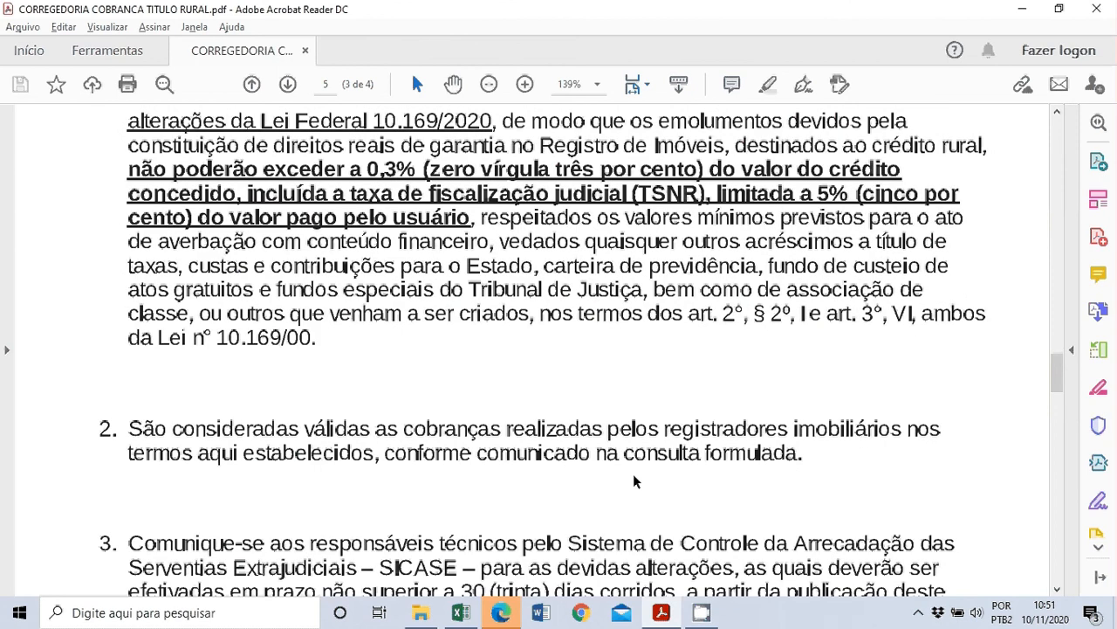
scroll(633, 481, down, 2)
scroll(635, 482, down, 2)
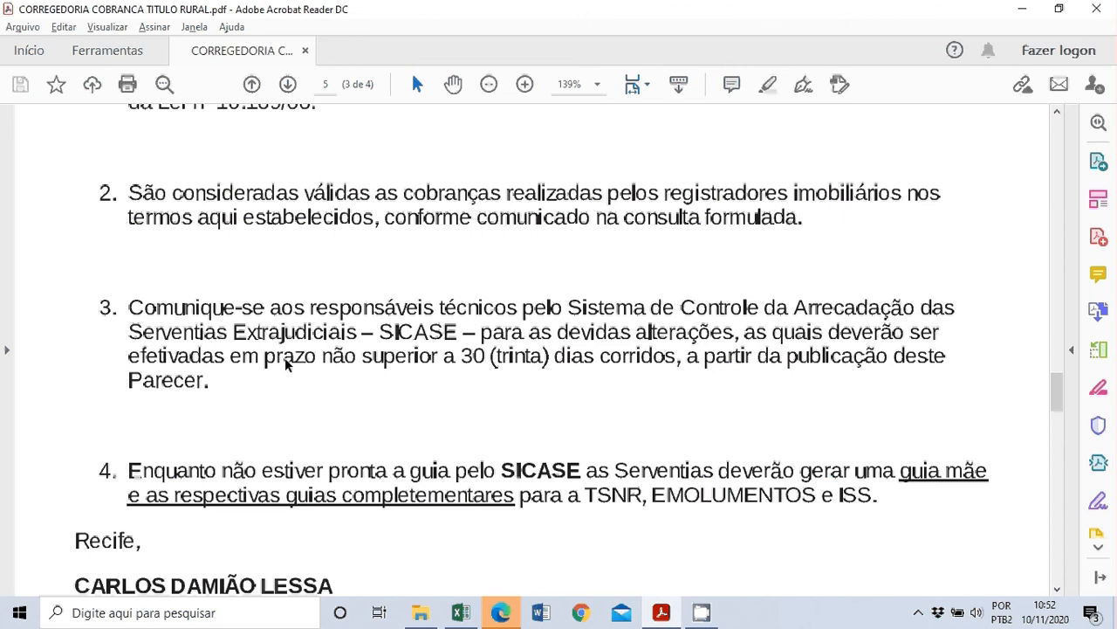
scroll(285, 360, down, 3)
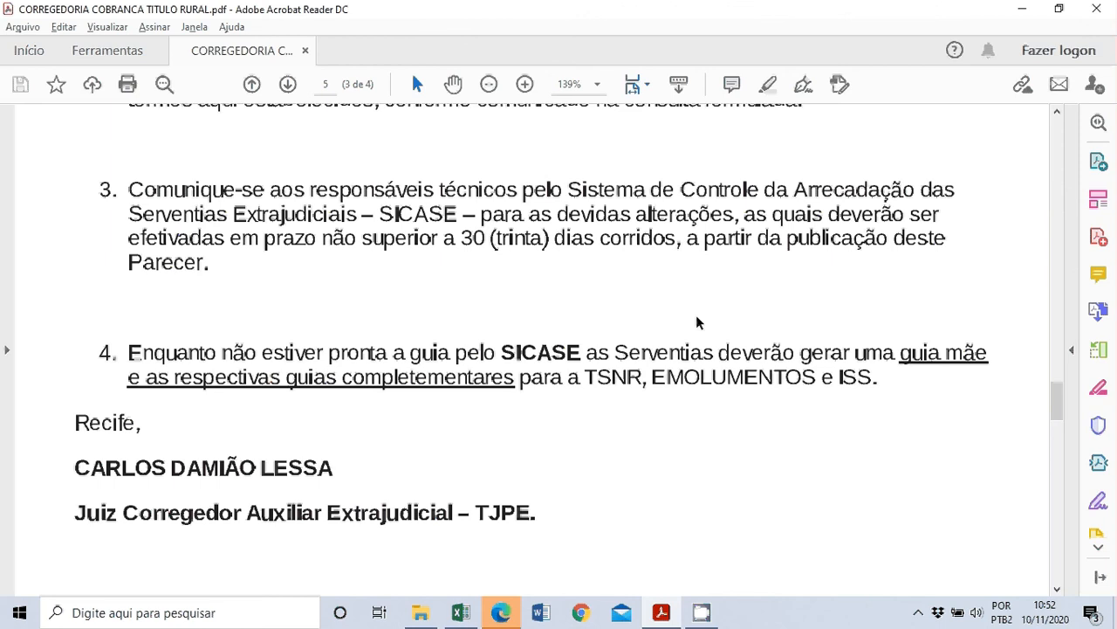
scroll(696, 322, up, 1)
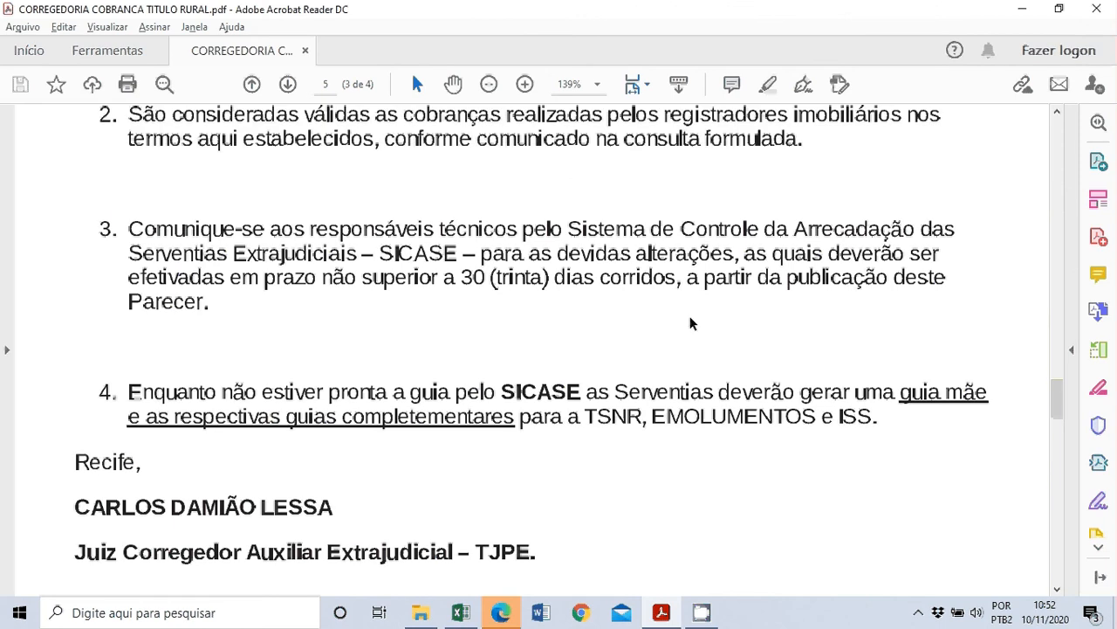
Switch to the rural credit calculator workbook in Excel and enter 400000 as the Base de Cálculo in A2.
click(461, 614)
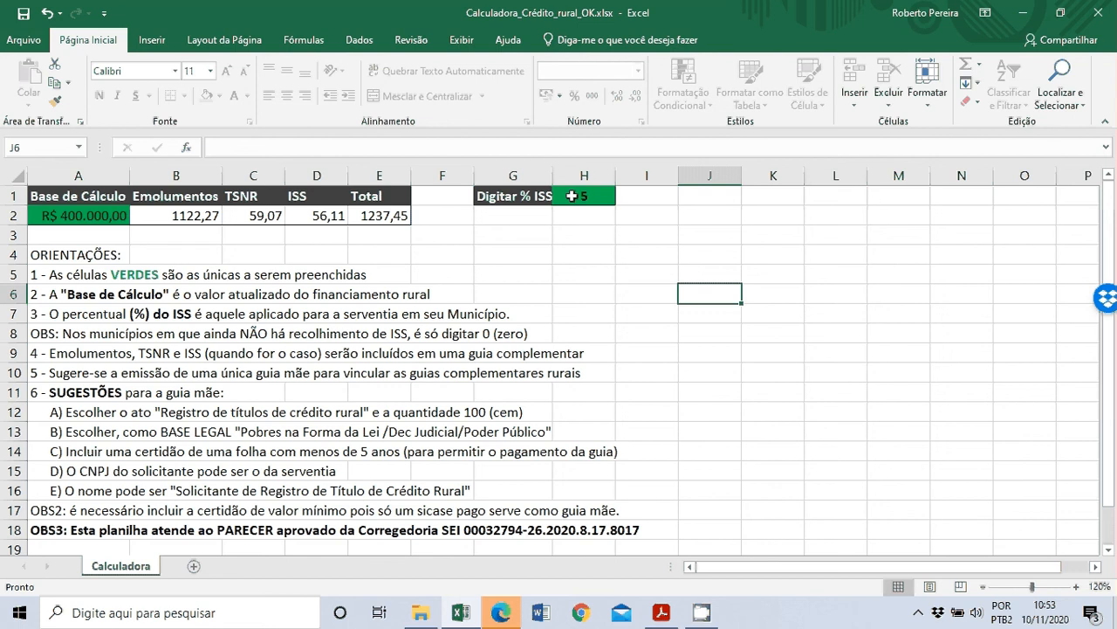
double_click(73, 213)
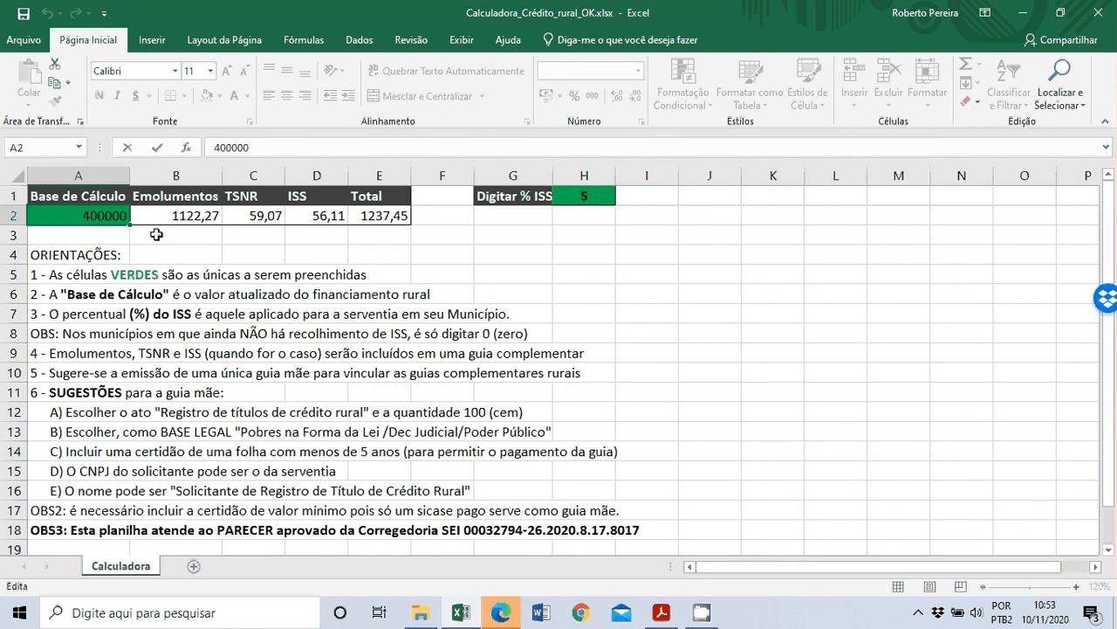
key(Delete)
text(4)
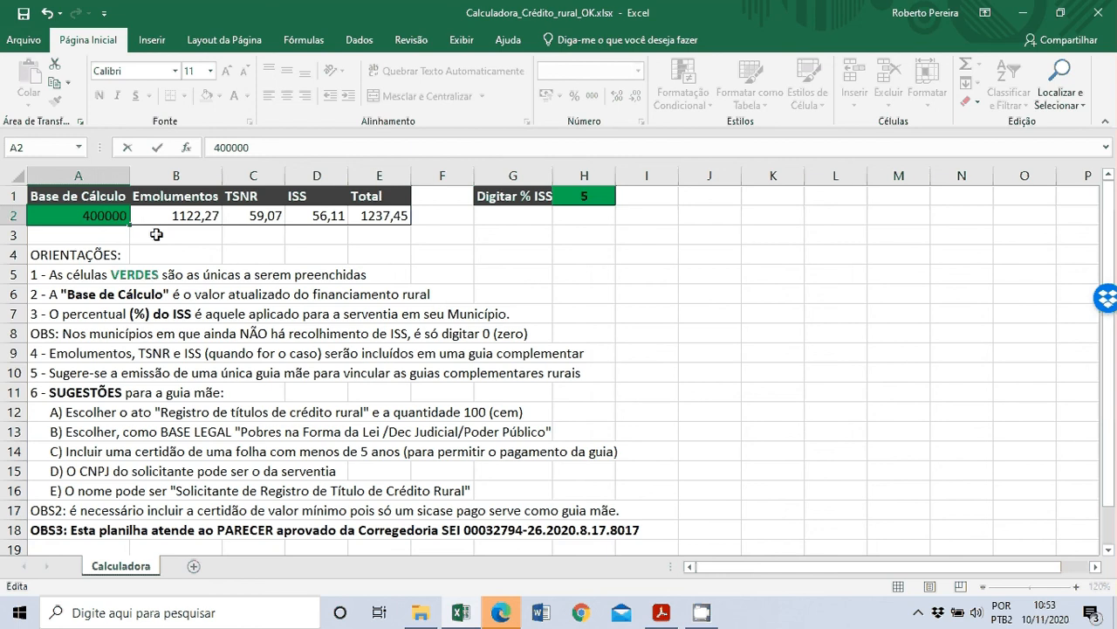
key(Return)
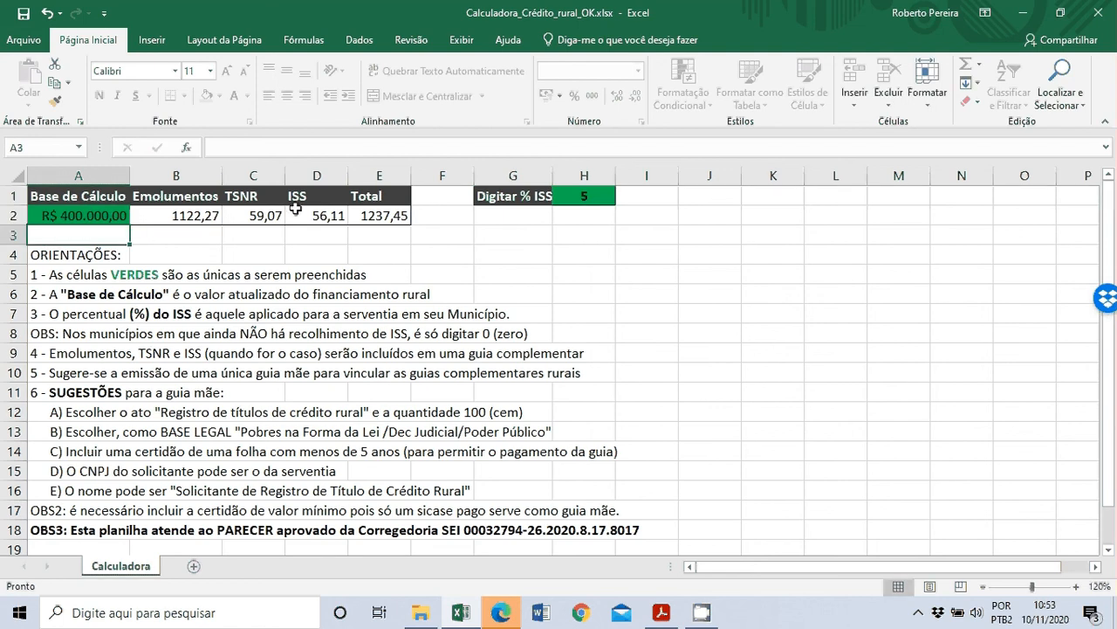
Set the ISS percentage in H1 to 2.
click(586, 203)
double_click(600, 200)
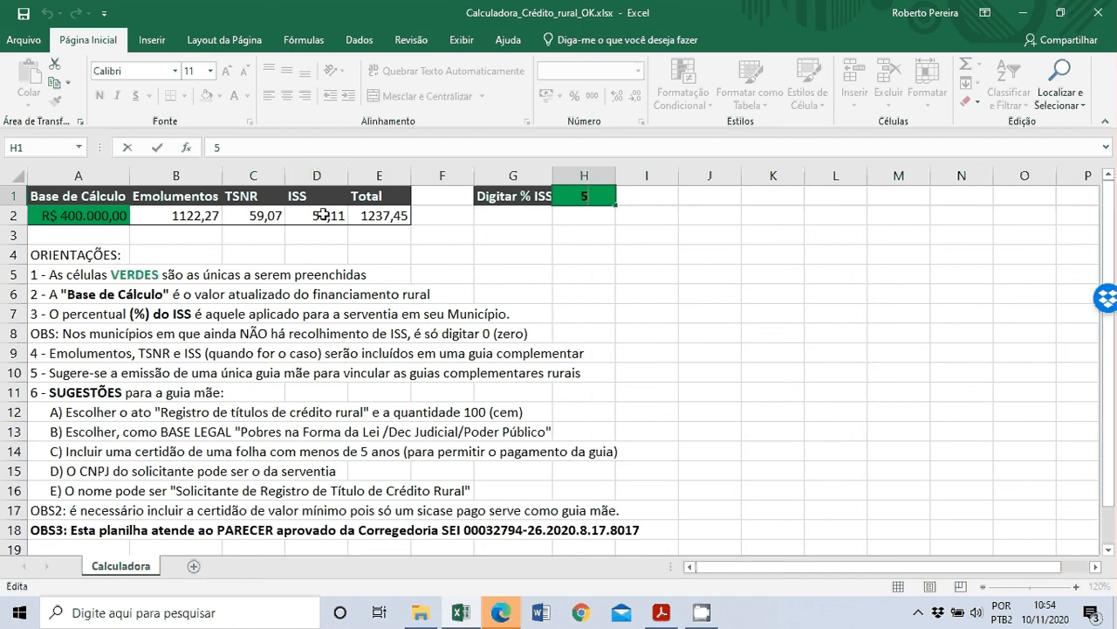
key(BackSpace)
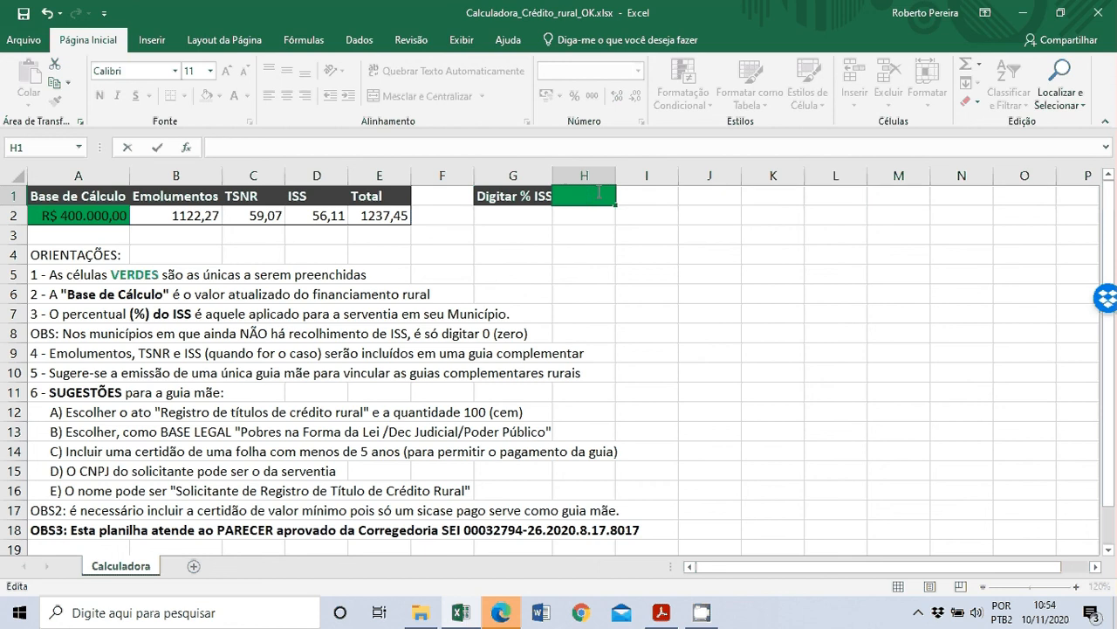
text(2)
key(Return)
Set the ISS percentage in H1 to 0, as for a municipality without ISS collection.
double_click(599, 193)
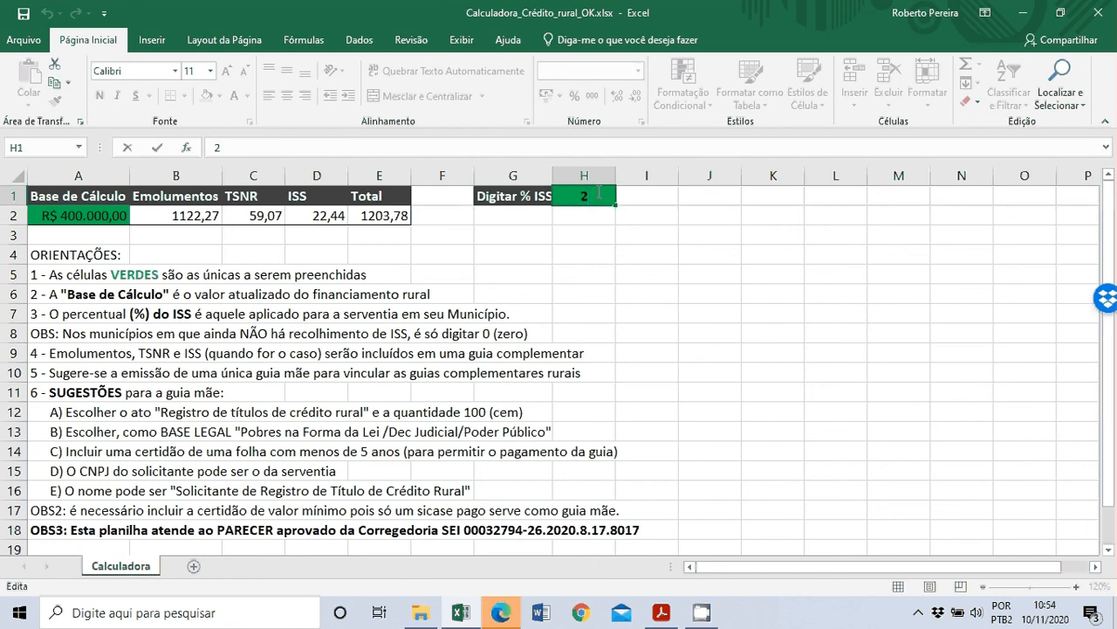
key(BackSpace)
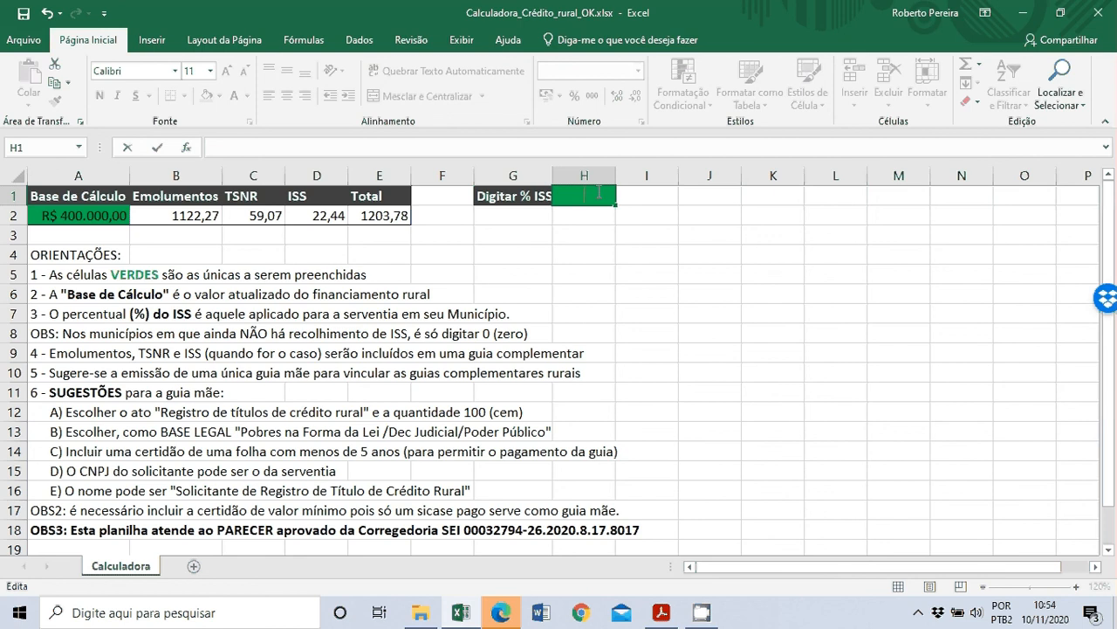
text(0)
key(Return)
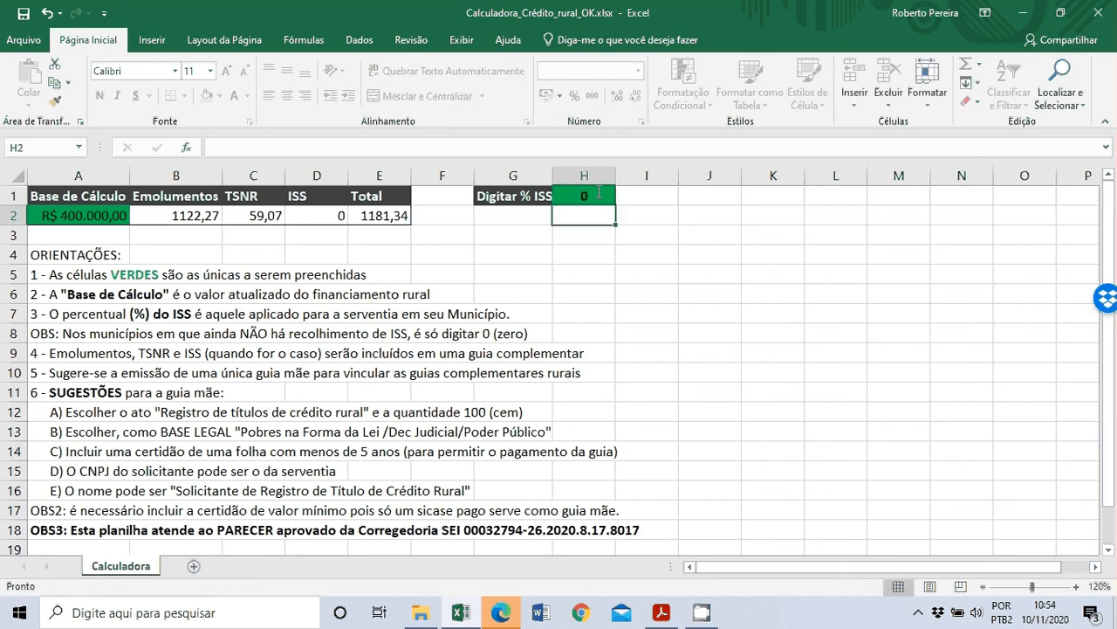
Set the ISS percentage in H1 to 5.
click(599, 194)
key(BackSpace)
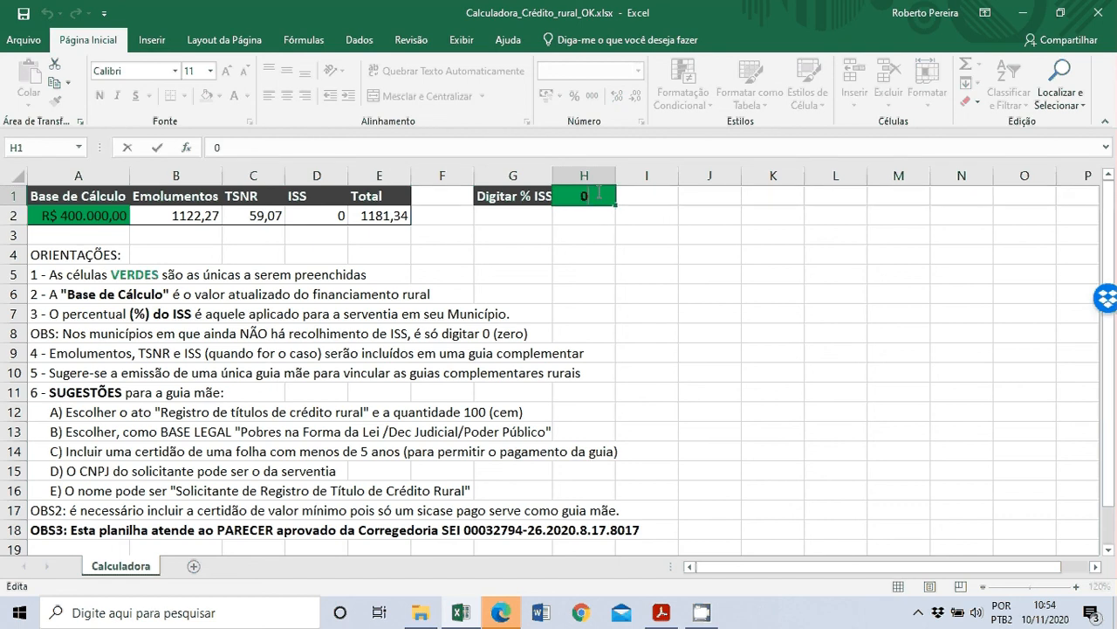
text(5)
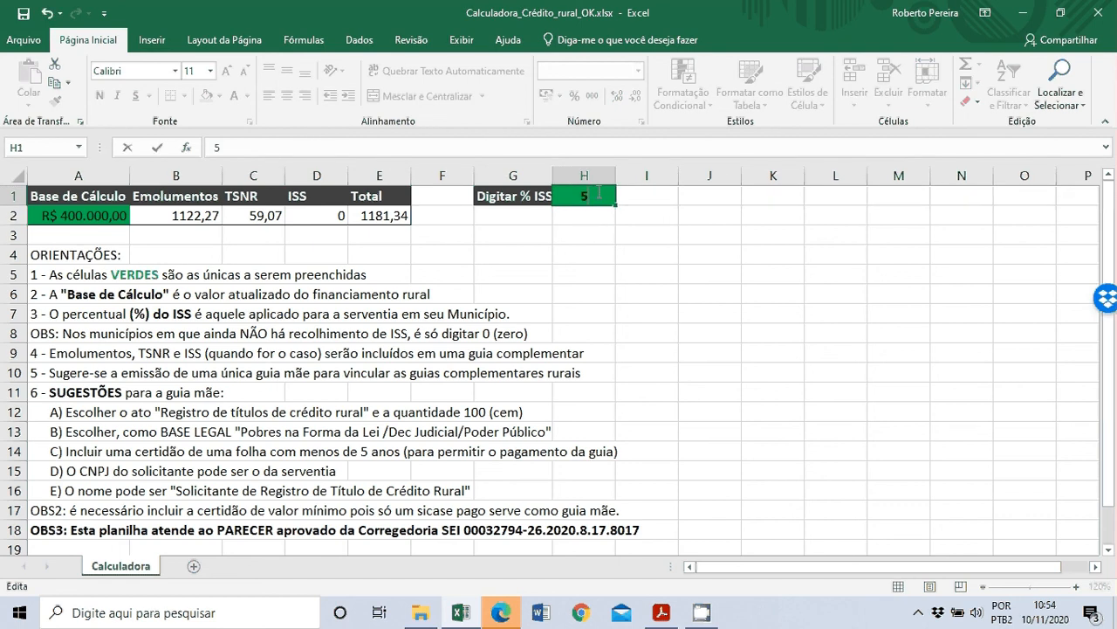
key(Return)
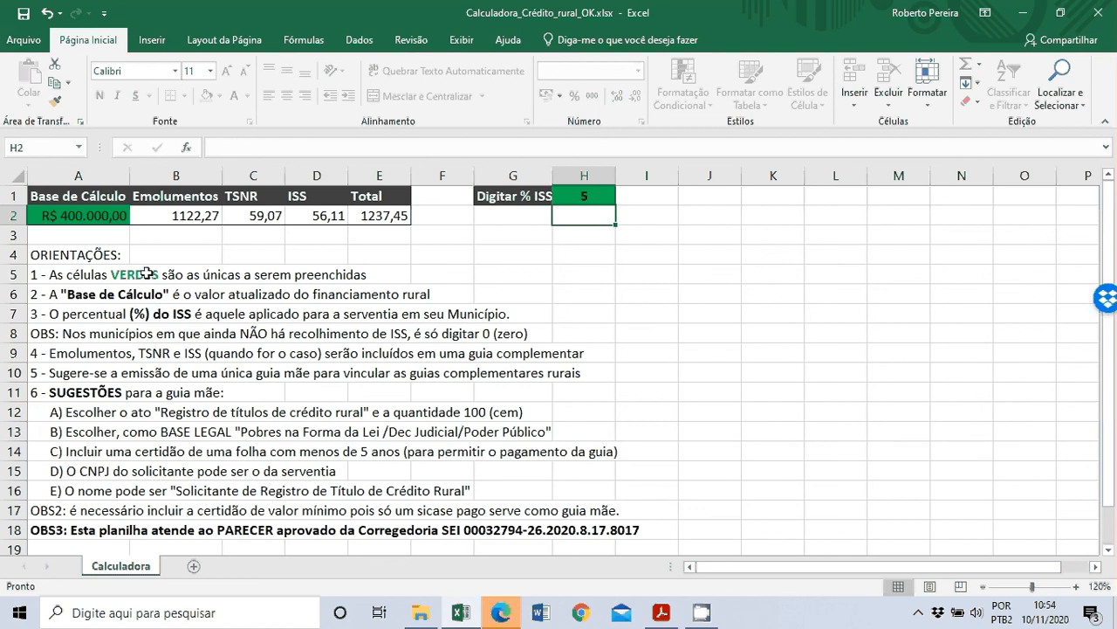
Examine the calculated Emolumentos, TSNR, ISS and Total cells in B2:E2.
click(190, 222)
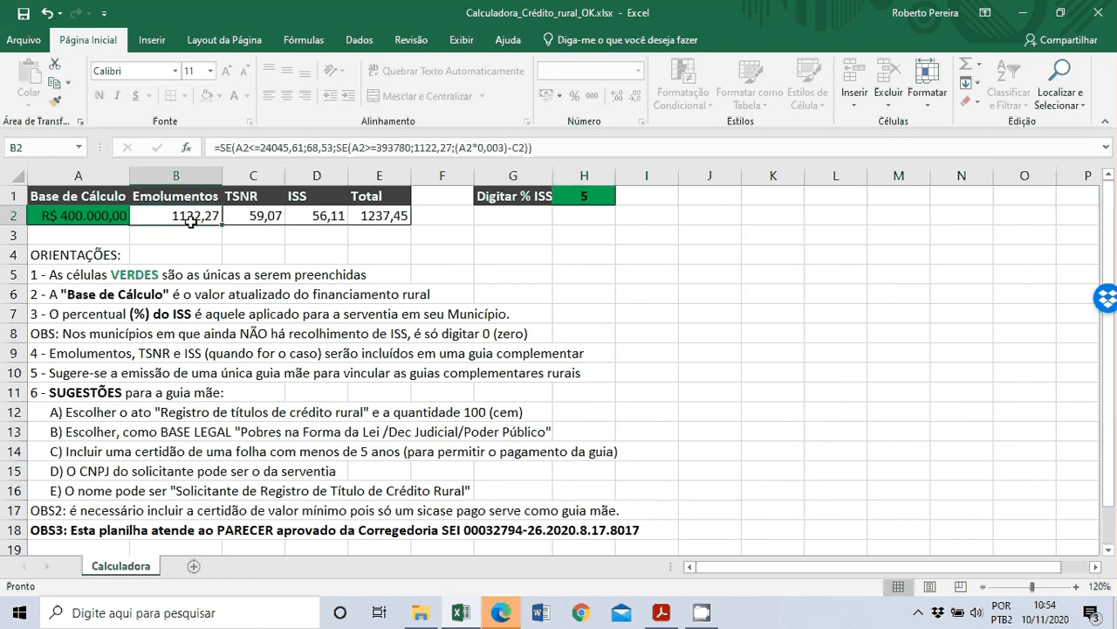
key(Right)
key(Right)
key(Right)
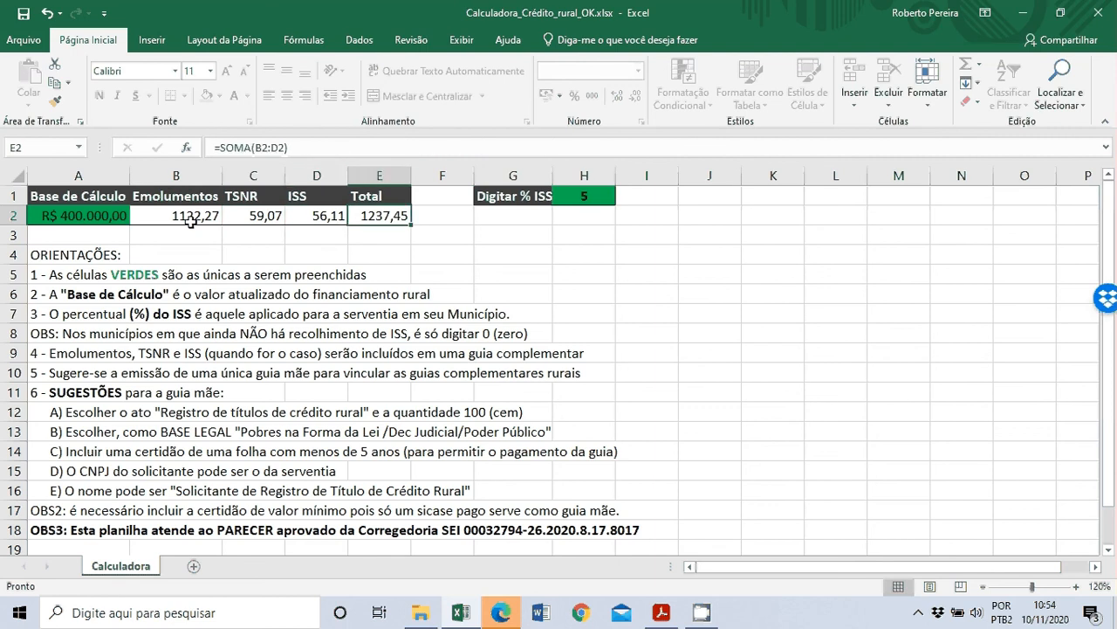
key(Left)
key(Left)
key(Left)
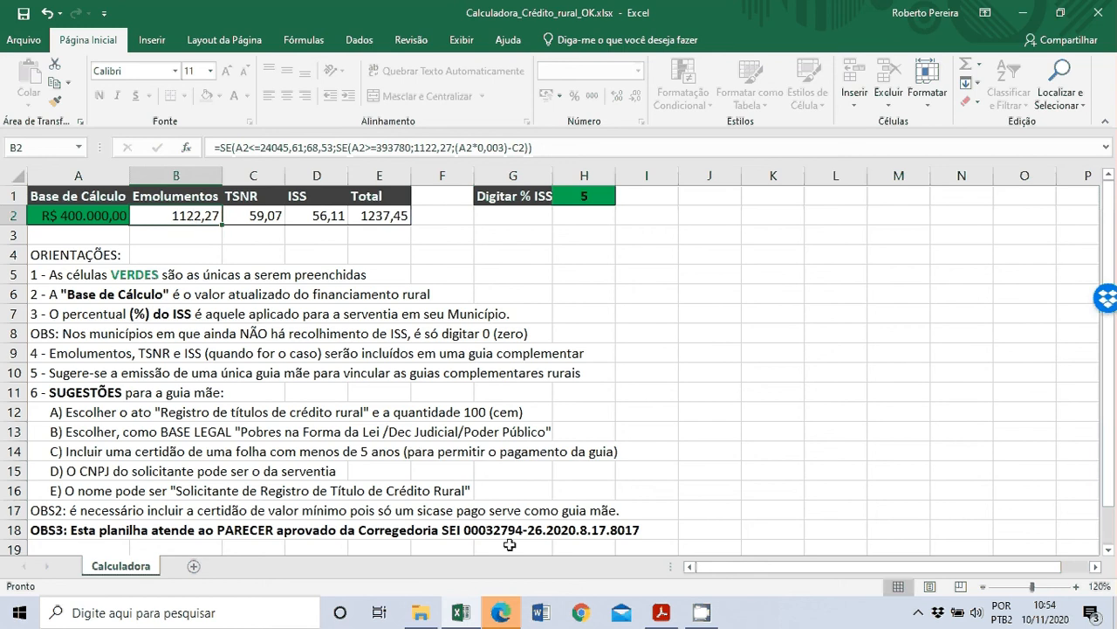
Switch to SICASE in Edge, dismiss the extension warning and start an Emissão pelo Cartório guide for the Registro Geral de Imóveis service.
click(501, 616)
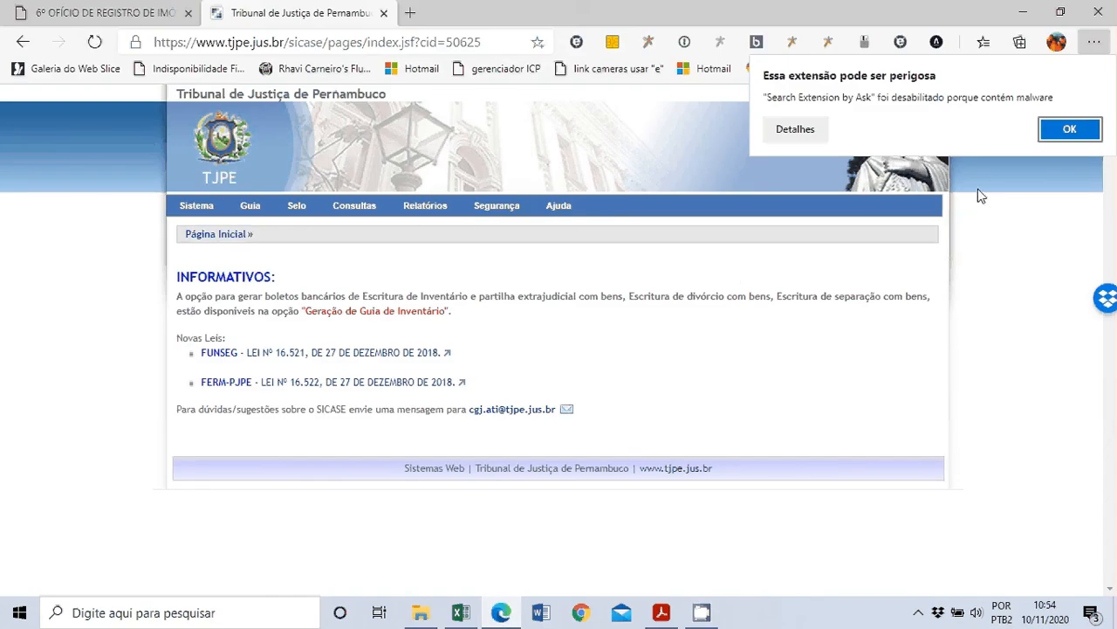
click(1071, 130)
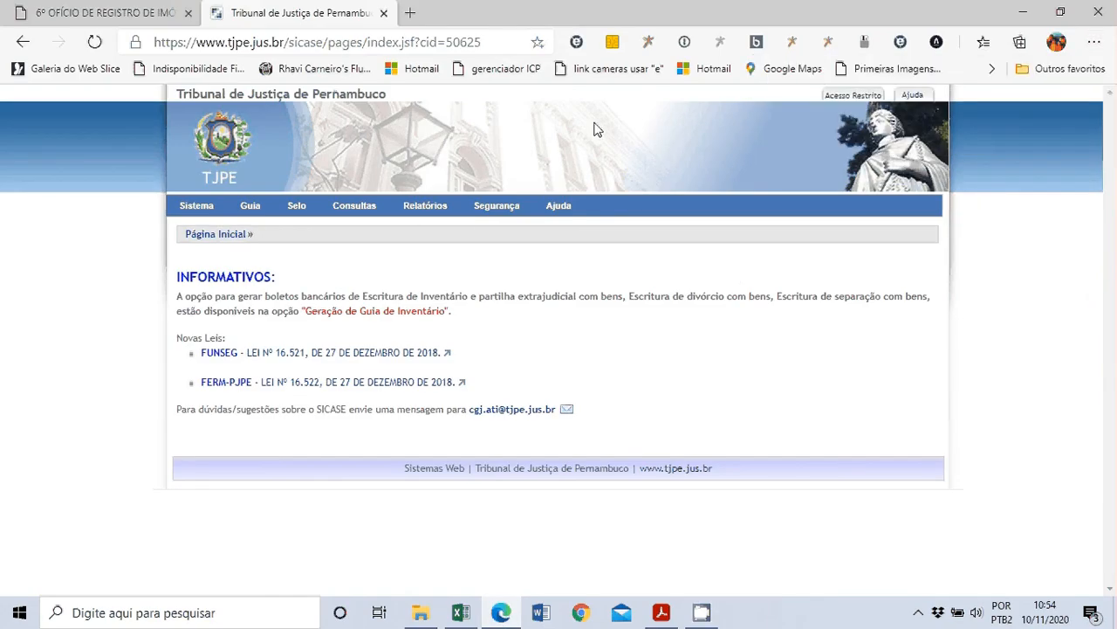
mouse_move(251, 211)
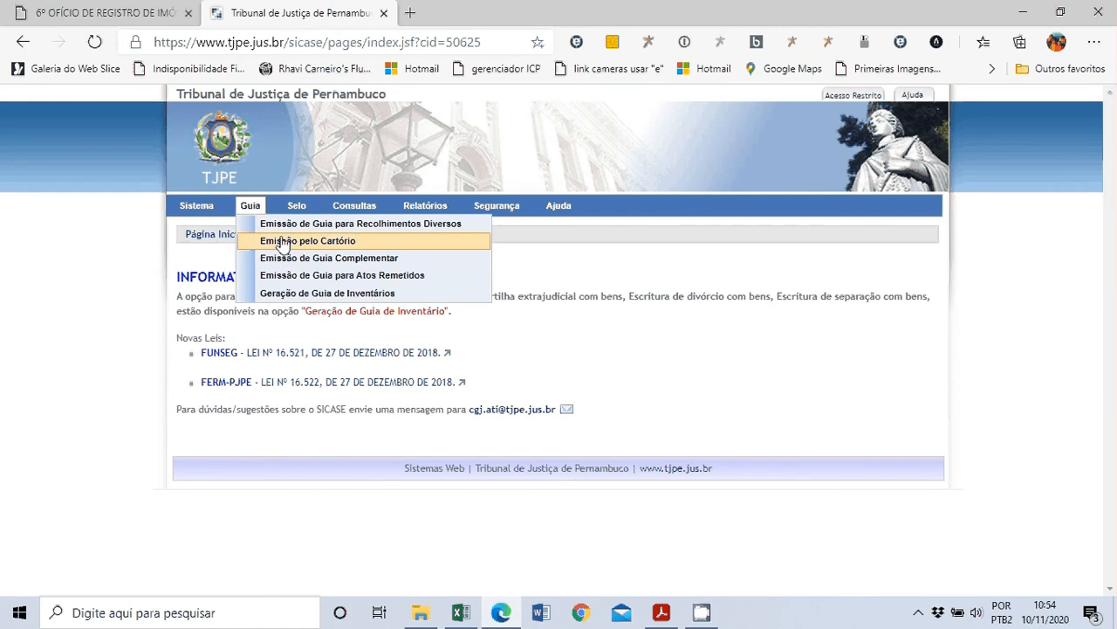
click(281, 242)
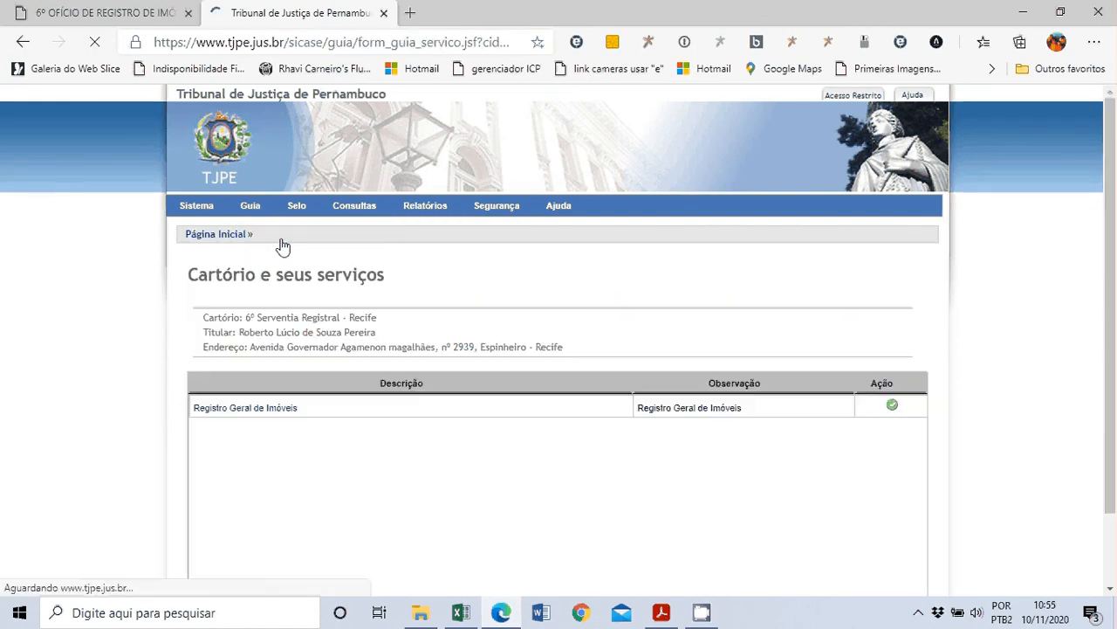
click(270, 408)
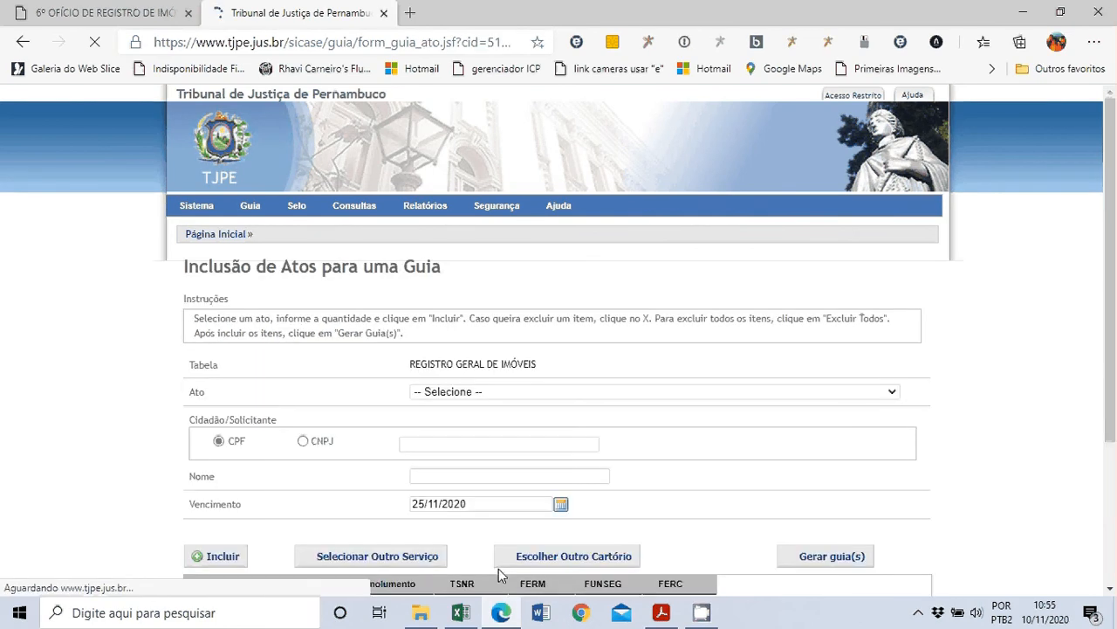
Consult the guia mãe suggestions in the Excel calculator, return to SICASE in Edge and select the act "Registro de títulos de crédito rural".
click(462, 614)
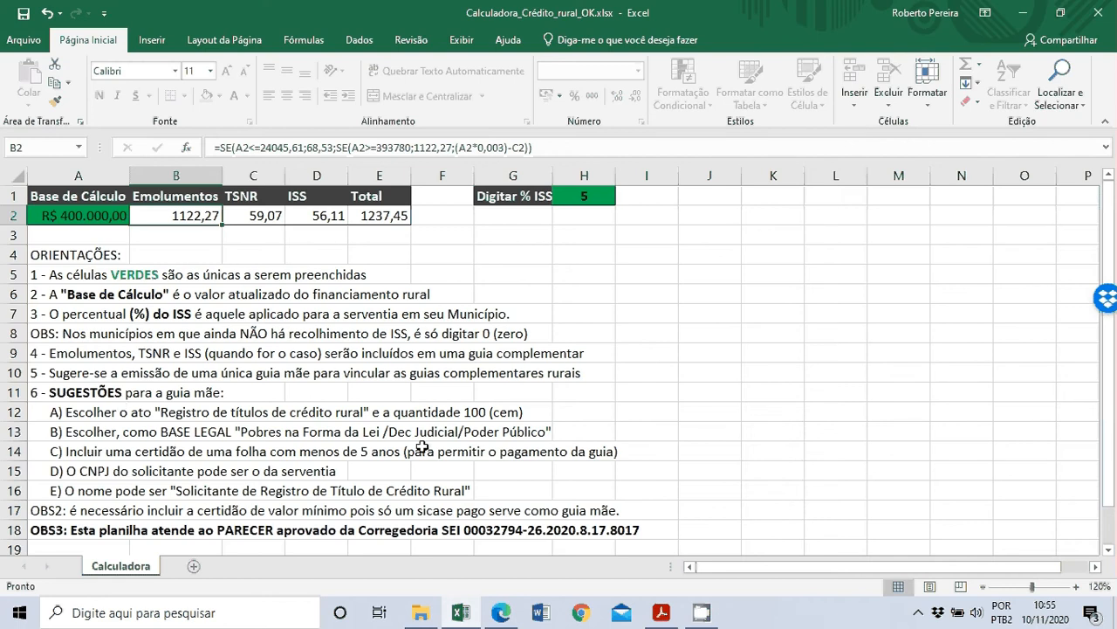
mouse_move(424, 618)
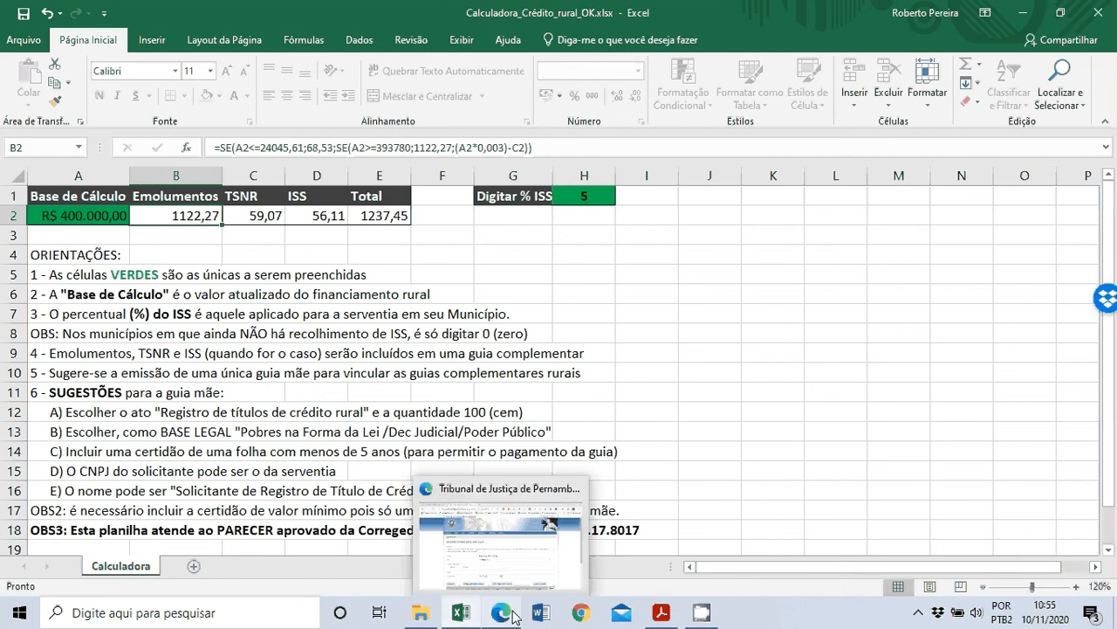
mouse_move(515, 617)
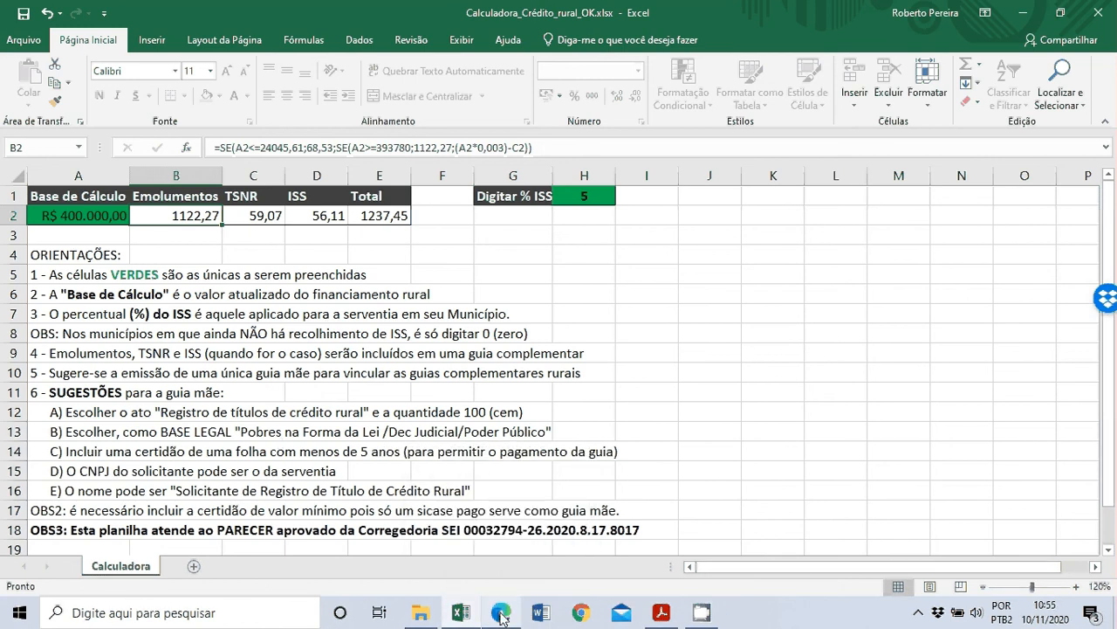
click(489, 548)
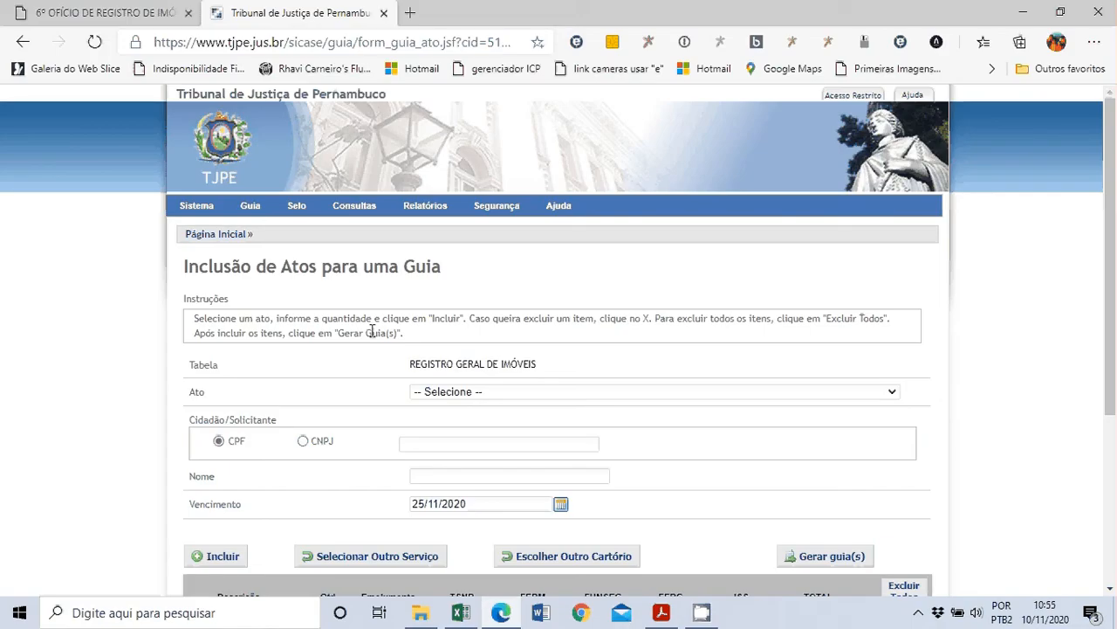
scroll(471, 393, down, 3)
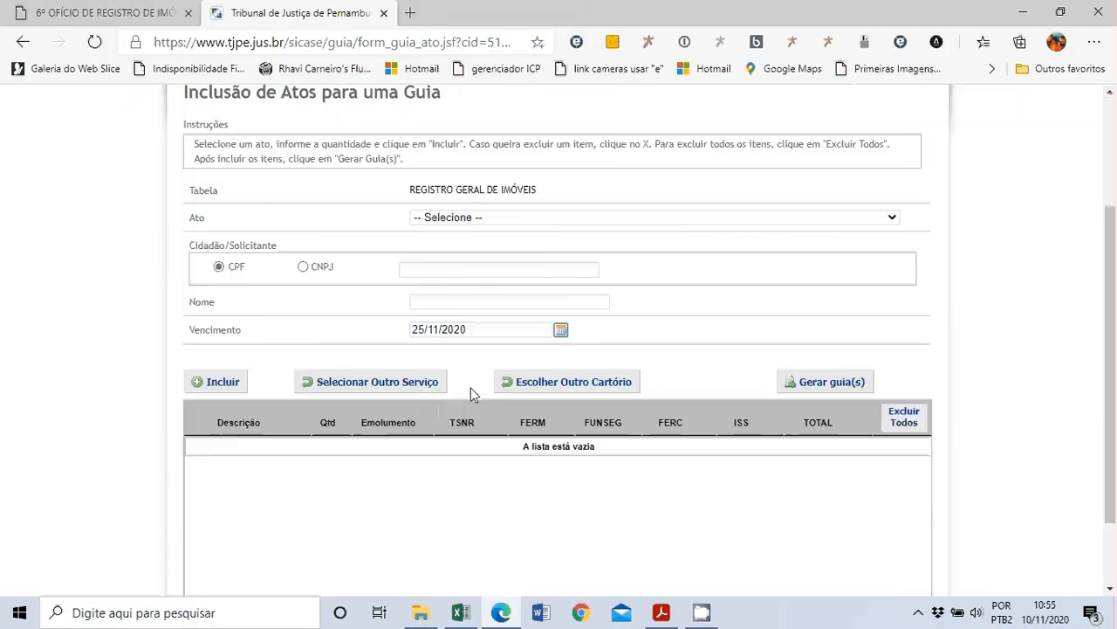
click(530, 219)
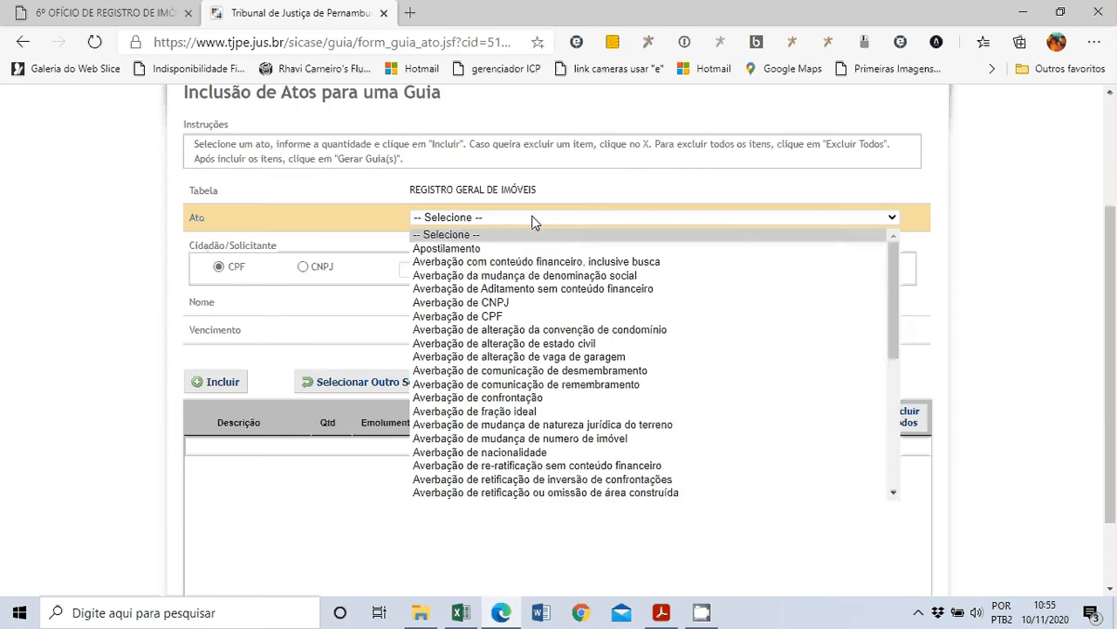
scroll(533, 386, down, 5)
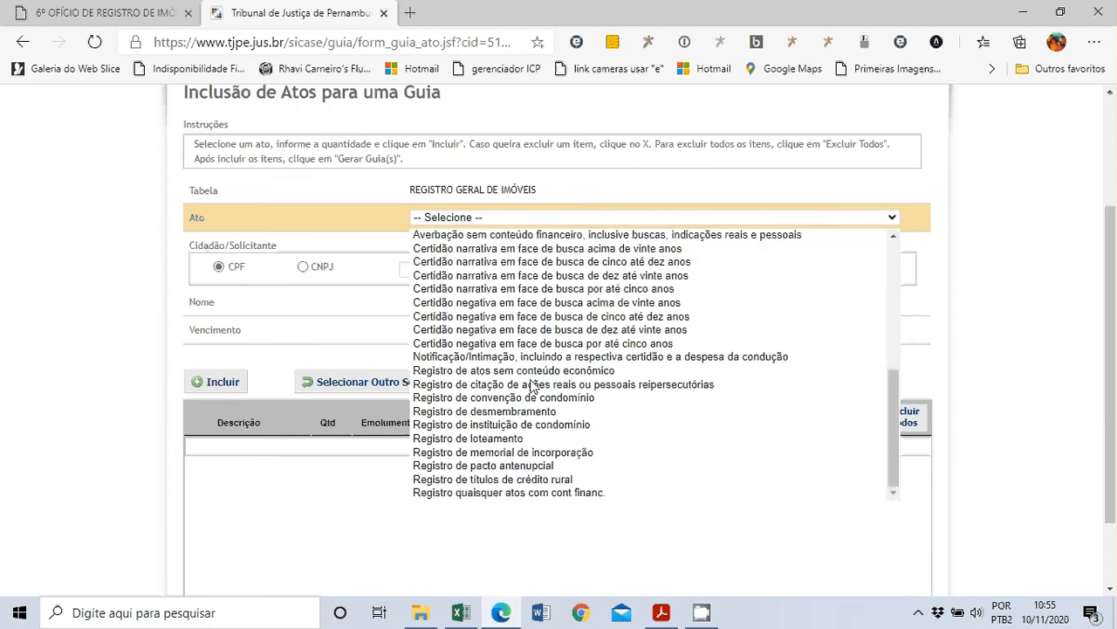
click(536, 483)
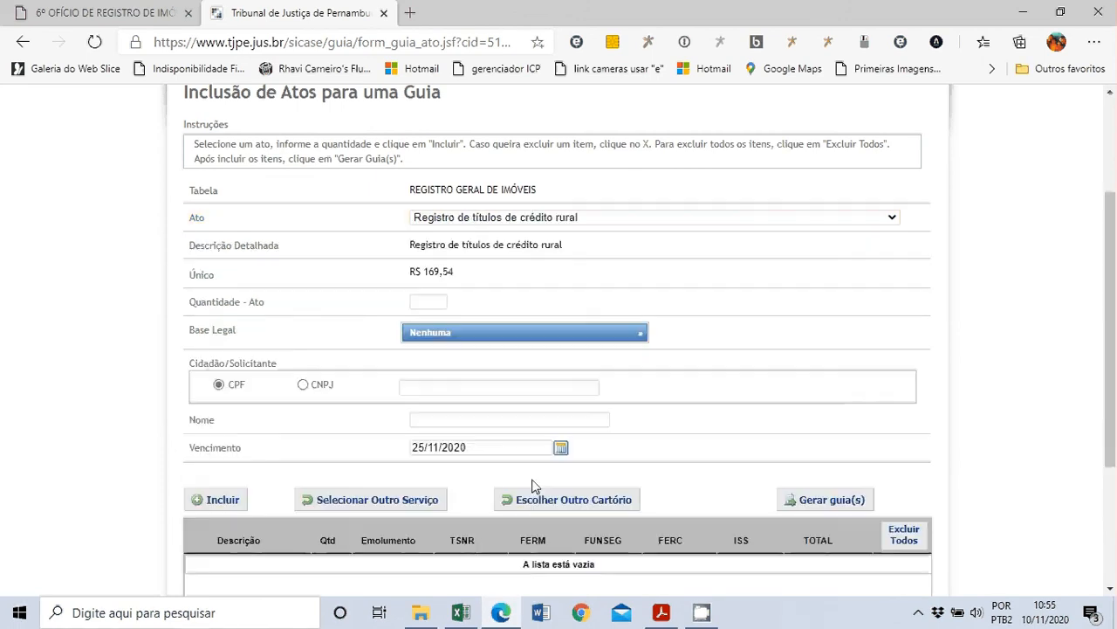
Set the act quantity to 100 and choose the legal basis "Pobres na Forma da Lei /Dec Judicial/Poder Público".
click(432, 304)
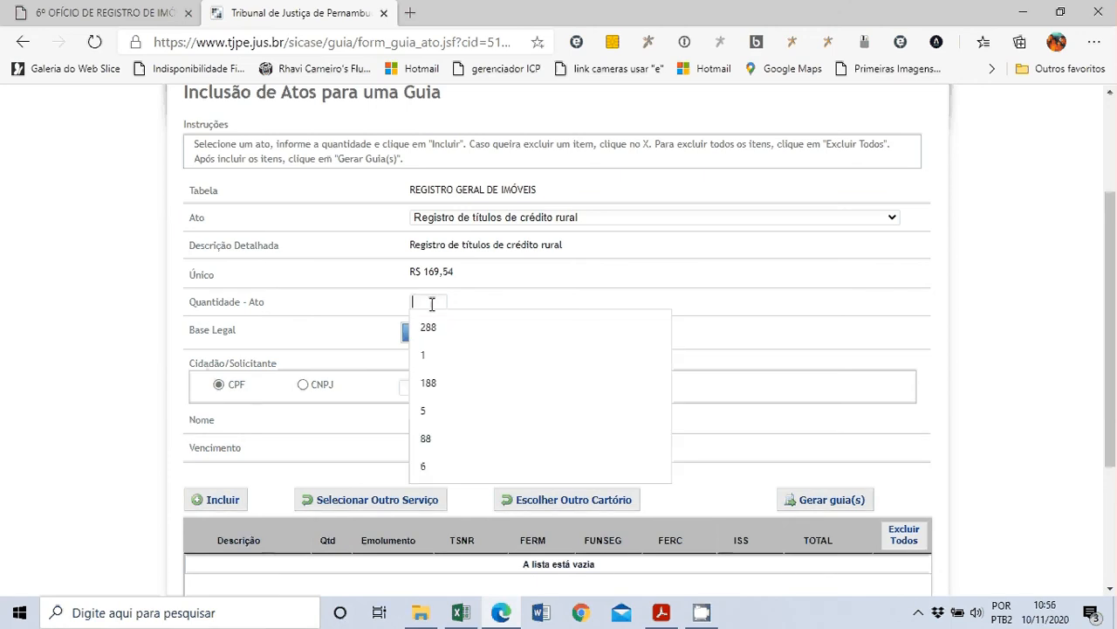
text(100)
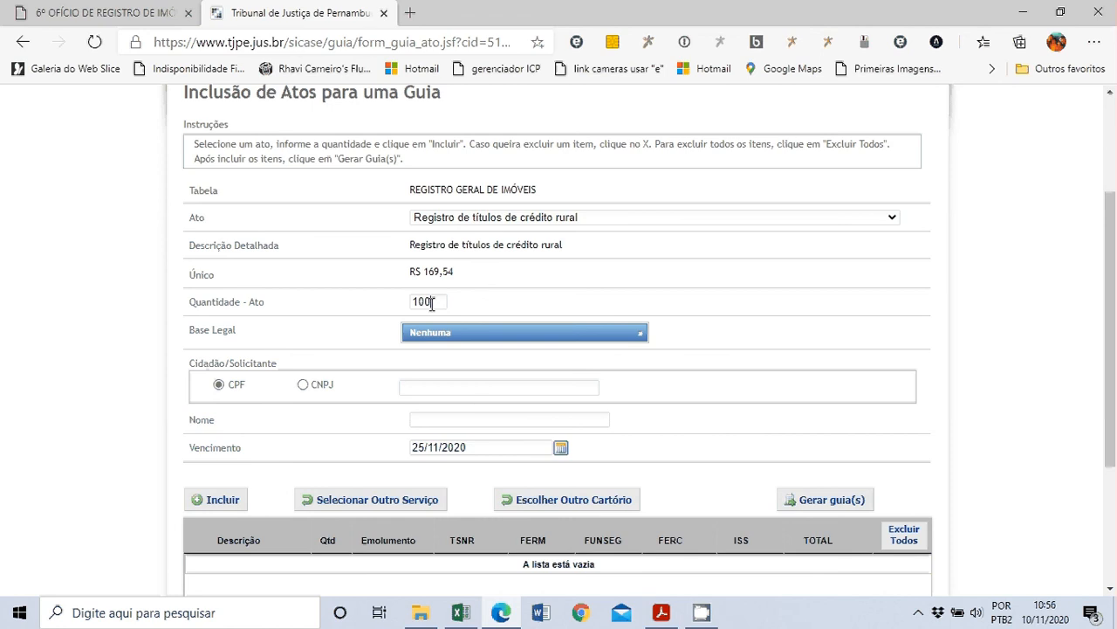
text(0)
key(BackSpace)
click(491, 340)
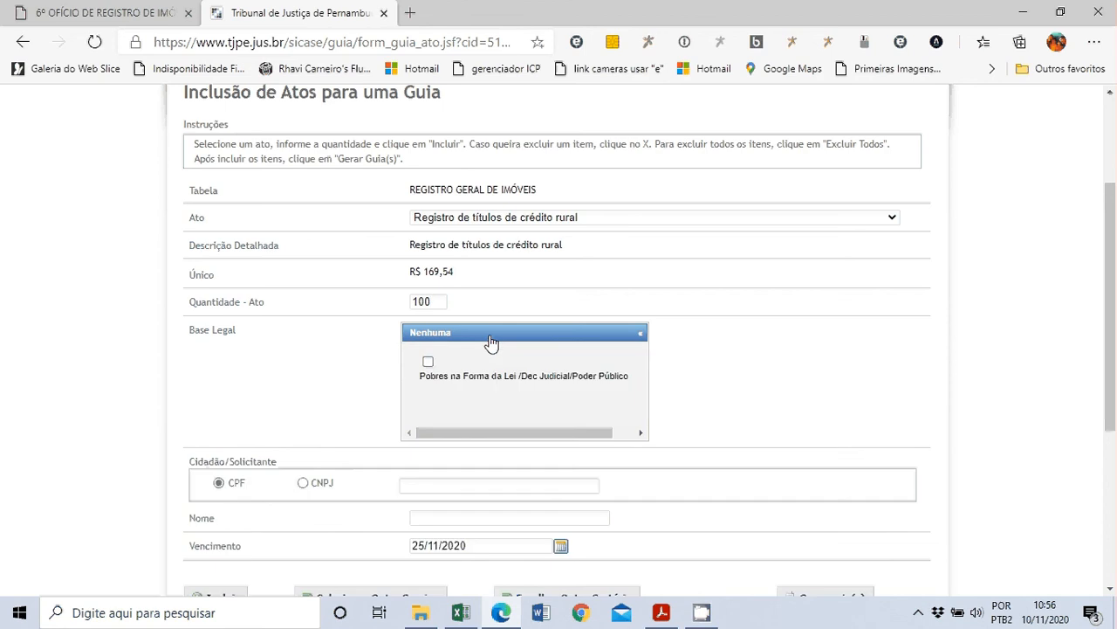
click(428, 362)
Set the requester's identification type to CNPJ and fill in the registry office's CNPJ number.
scroll(759, 395, down, 1)
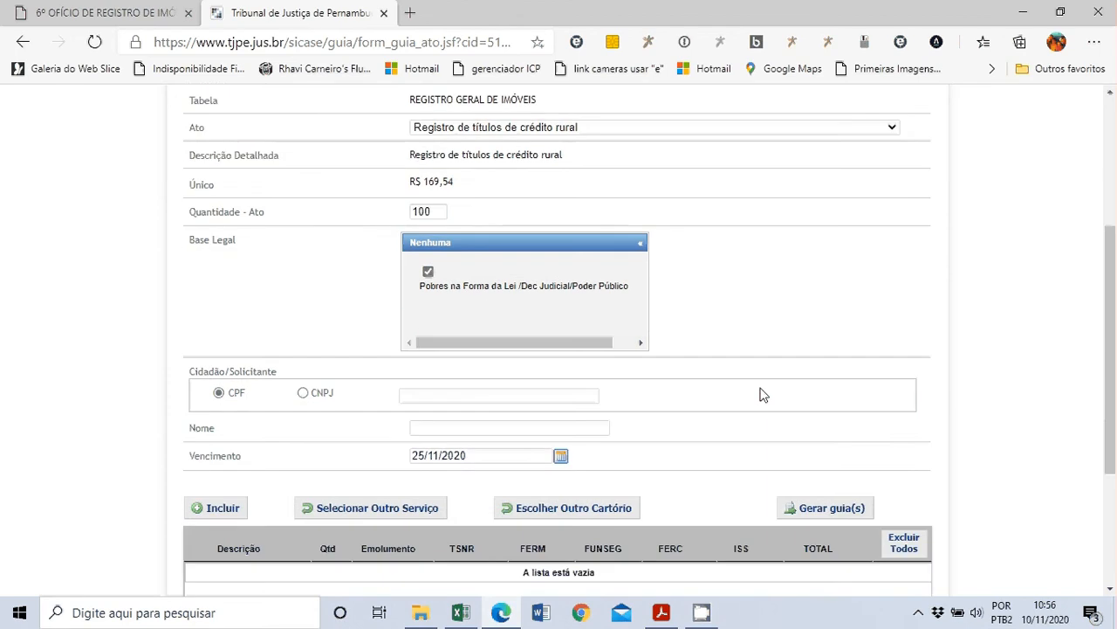
scroll(760, 394, down, 1)
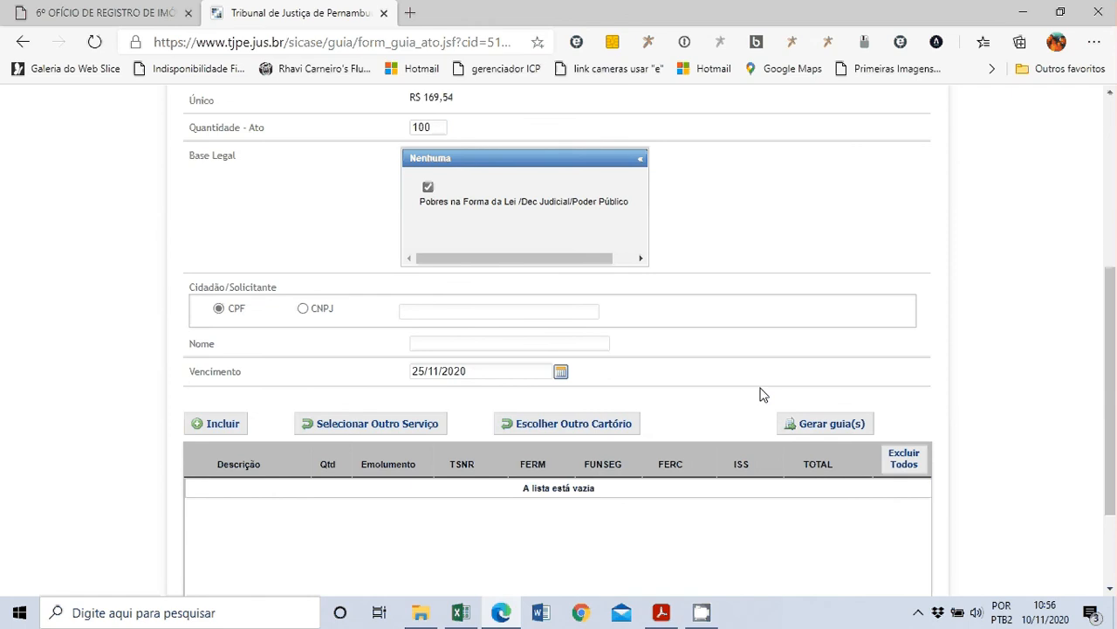
click(303, 309)
click(416, 309)
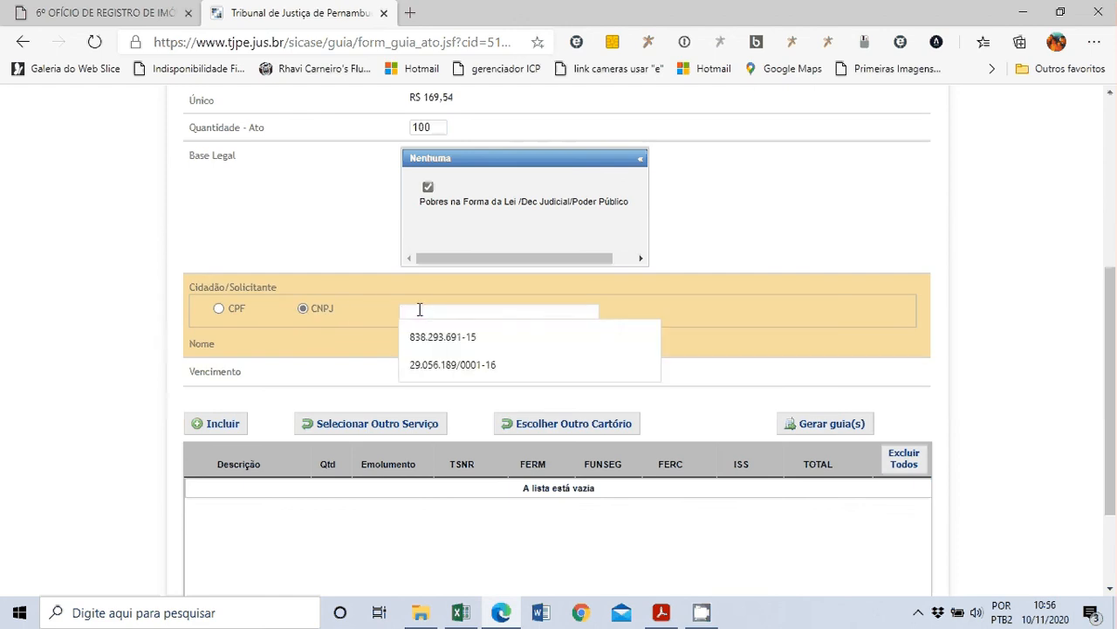
click(439, 365)
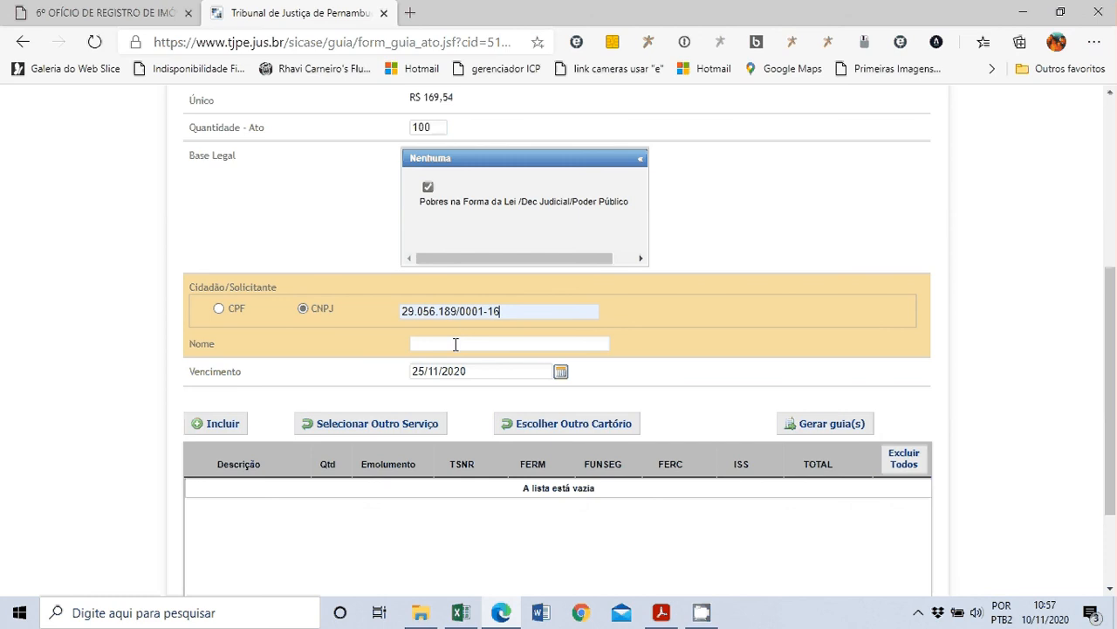
Check the suggested name in Excel, enter "Solicitante de Registro de Titulo de Crédito Rural" as the SICASE requester name, and include the act.
click(455, 344)
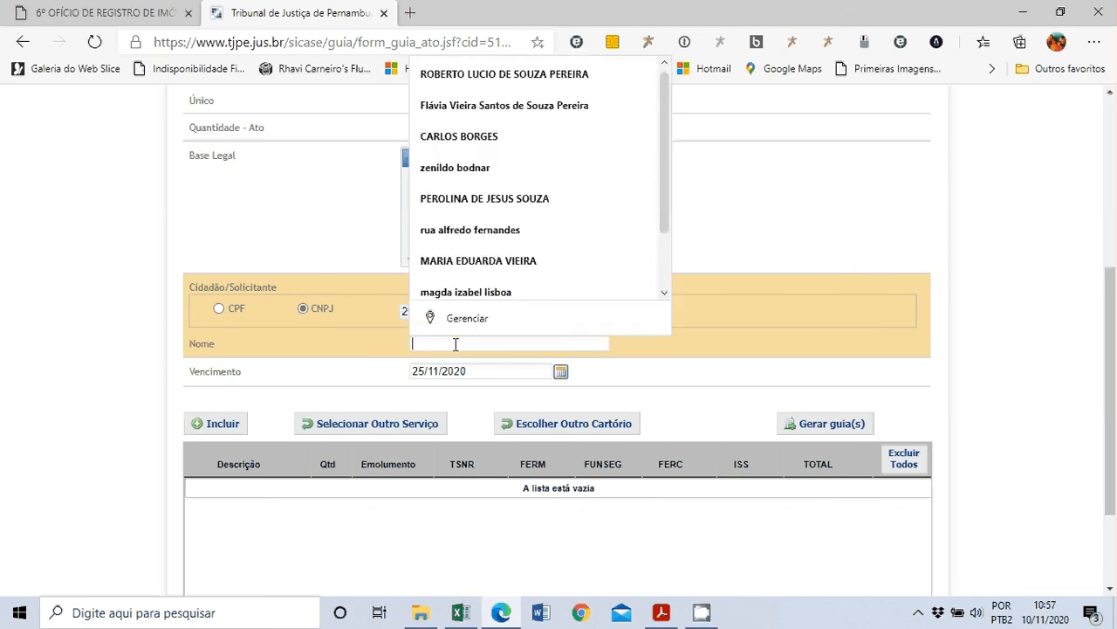
click(374, 344)
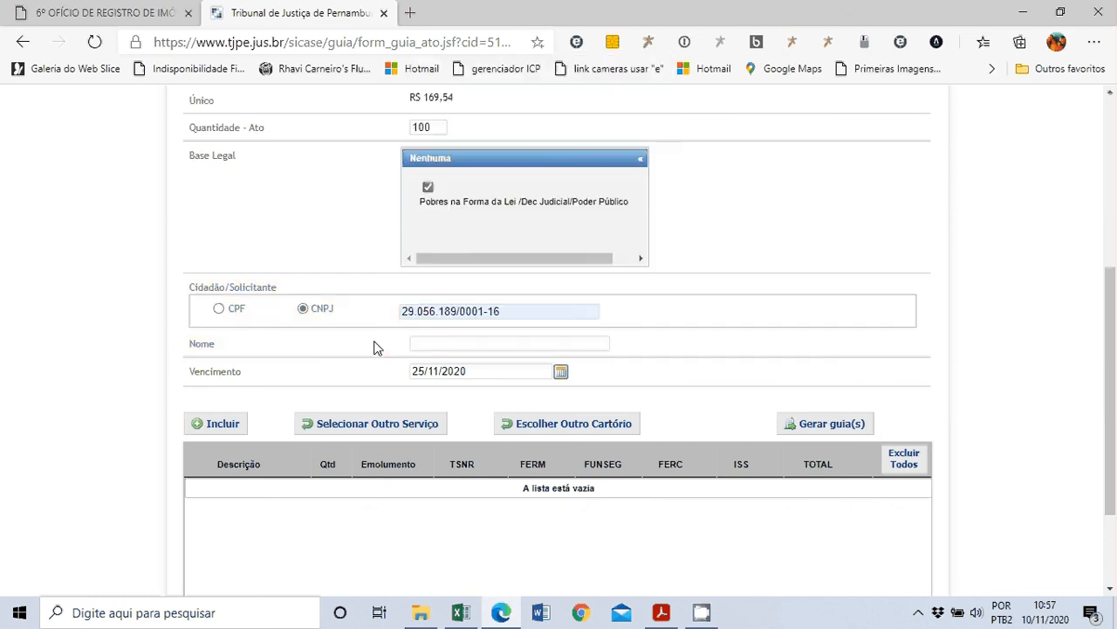
click(463, 613)
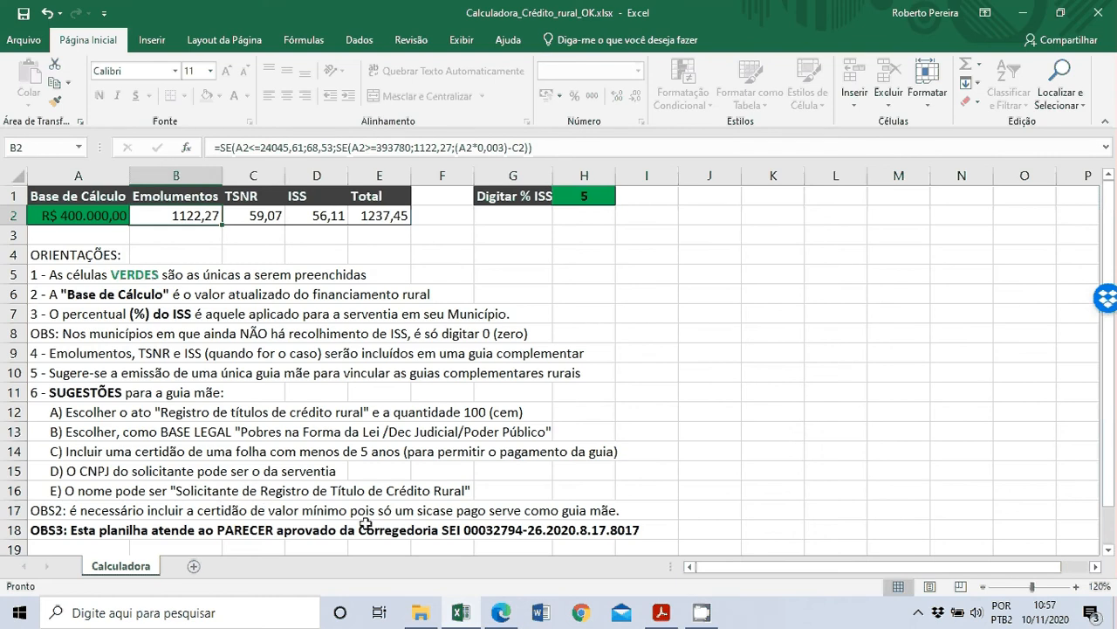
click(504, 612)
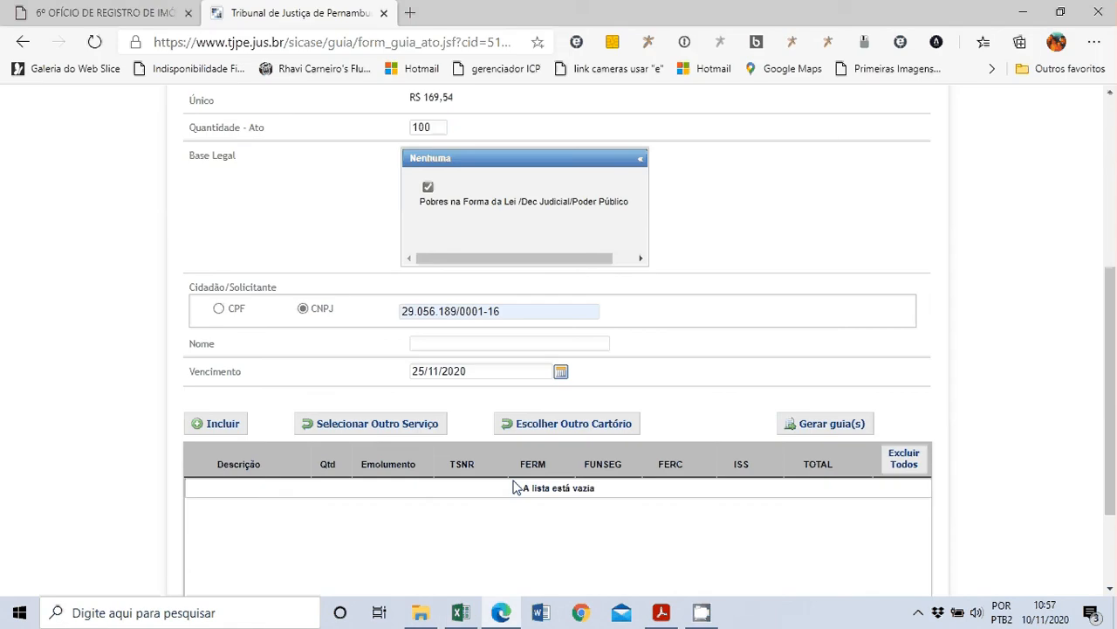
click(472, 348)
text(Soli)
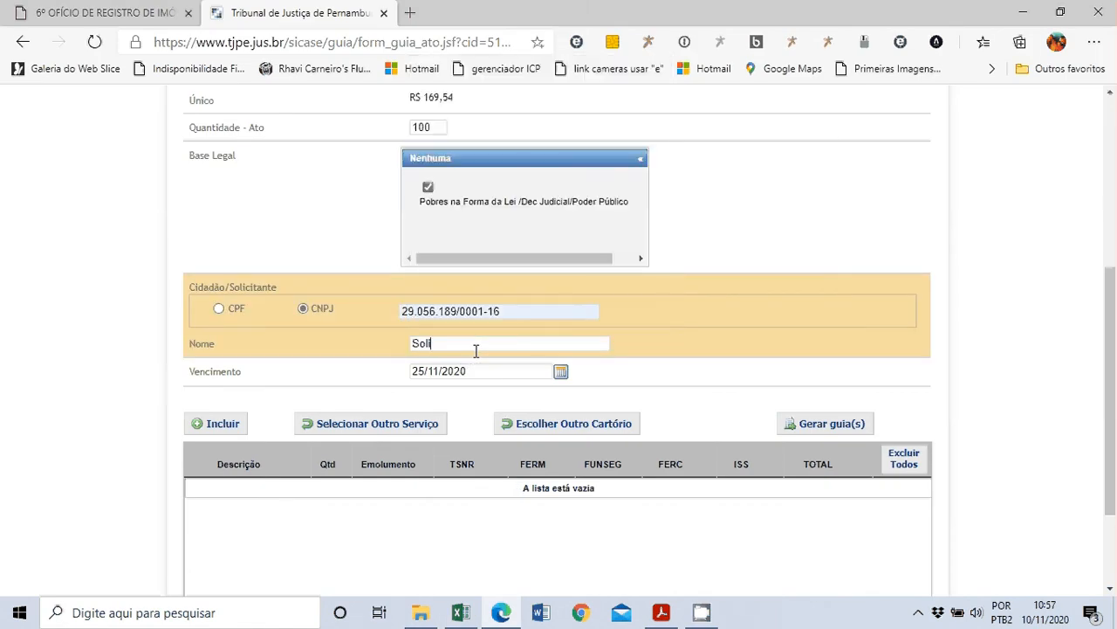
text(citante de Registro de Titulo de Crédito )
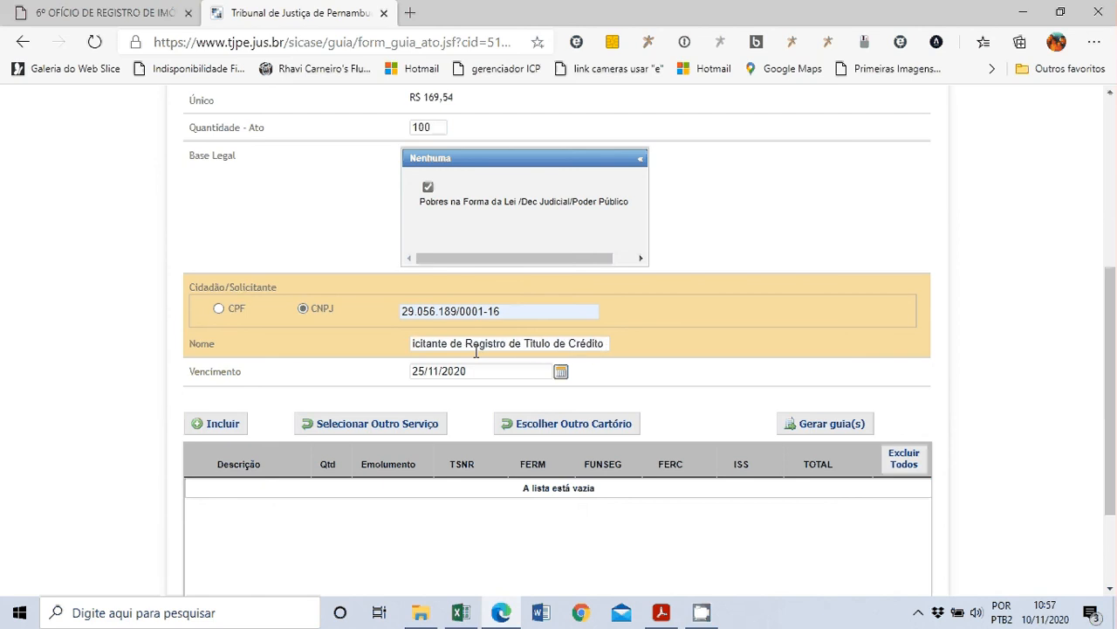
text(/Rura)
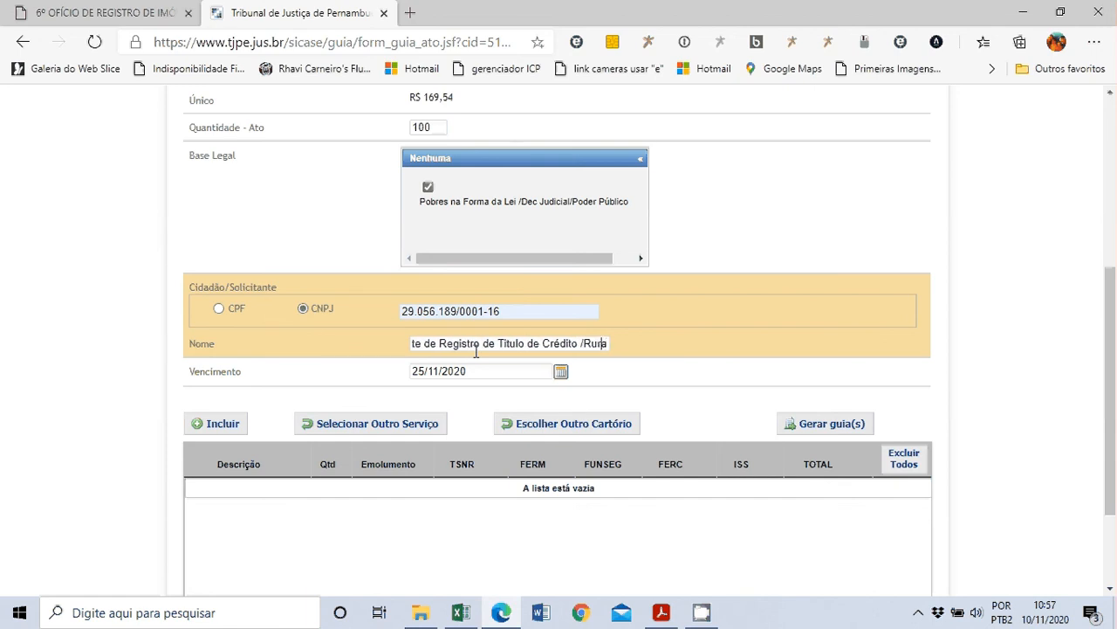
key(Left)
key(Left)
key(Left)
key(Left)
key(BackSpace)
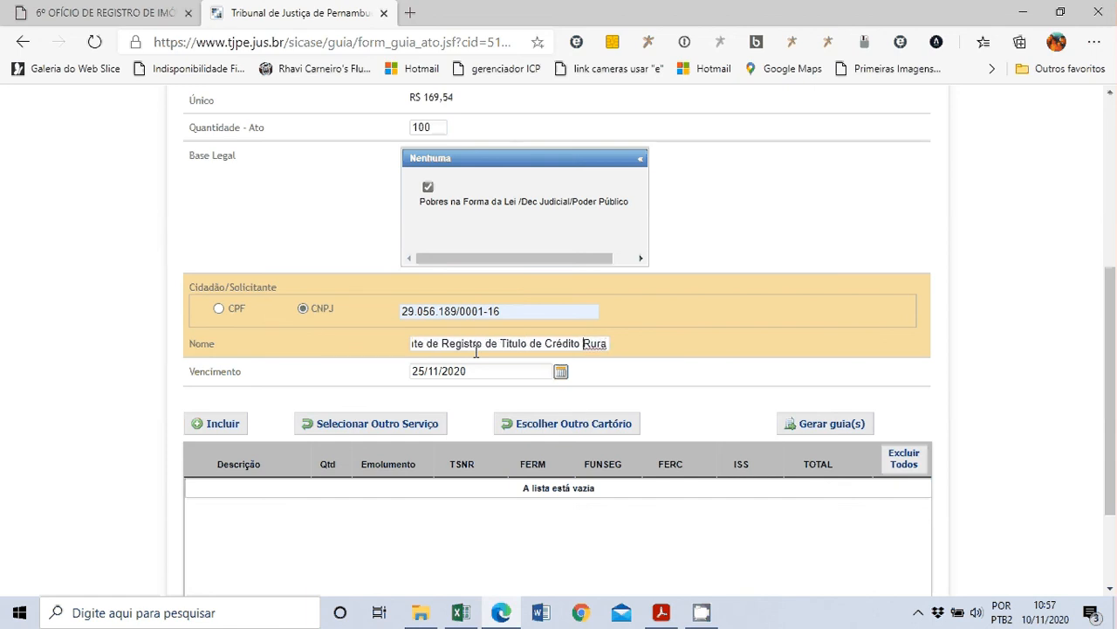
key(End)
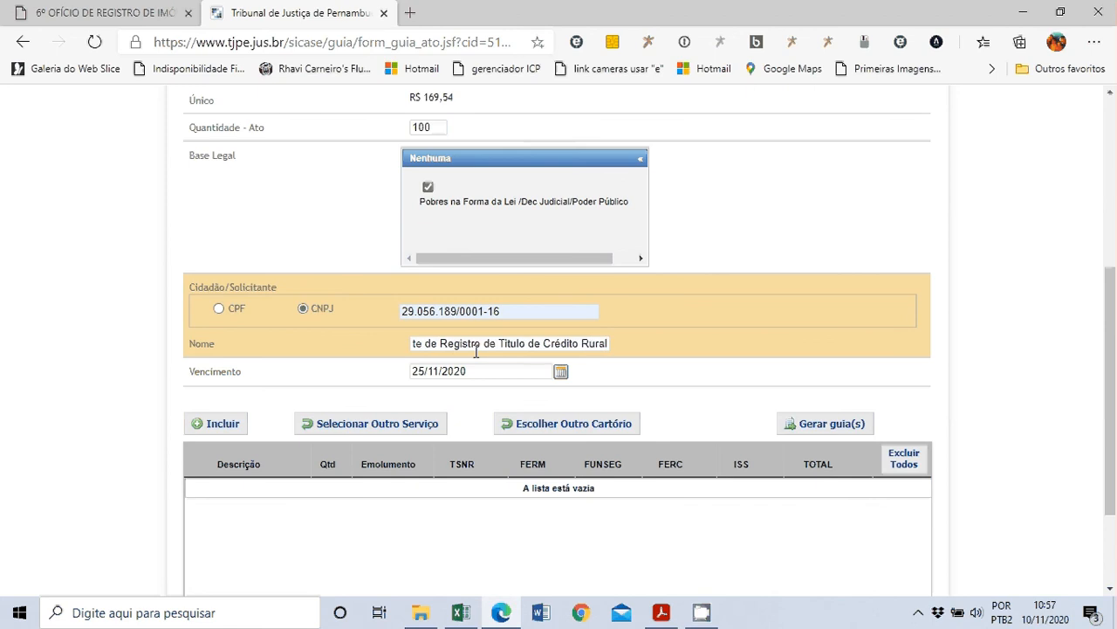
click(223, 425)
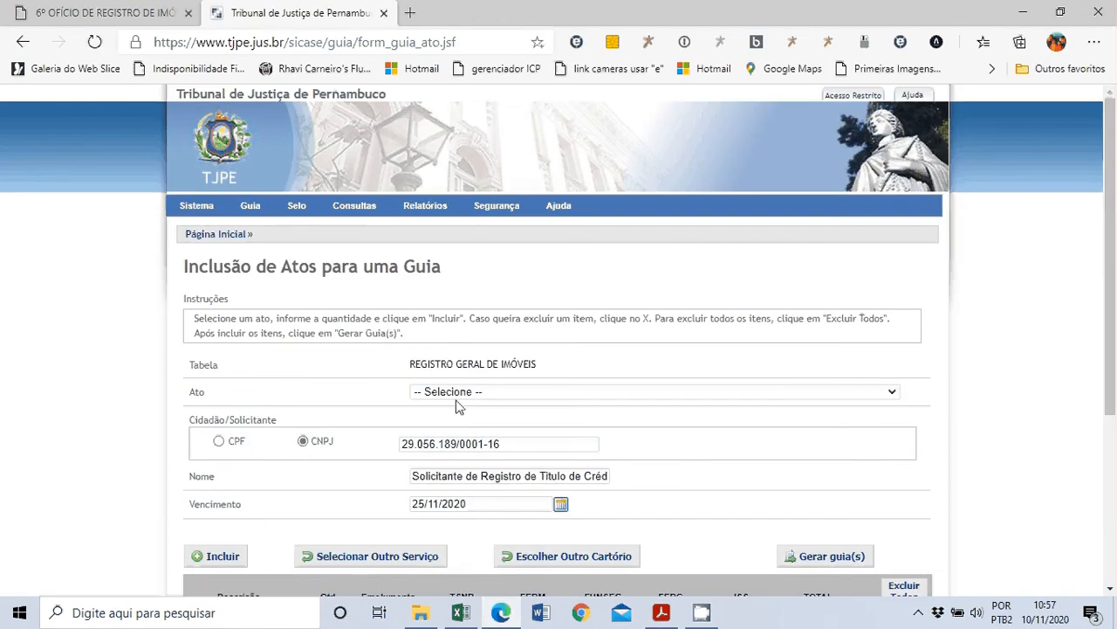
Select "Certidão narrativa em face de busca por até cinco anos" as the second act of the guide.
scroll(455, 400, down, 2)
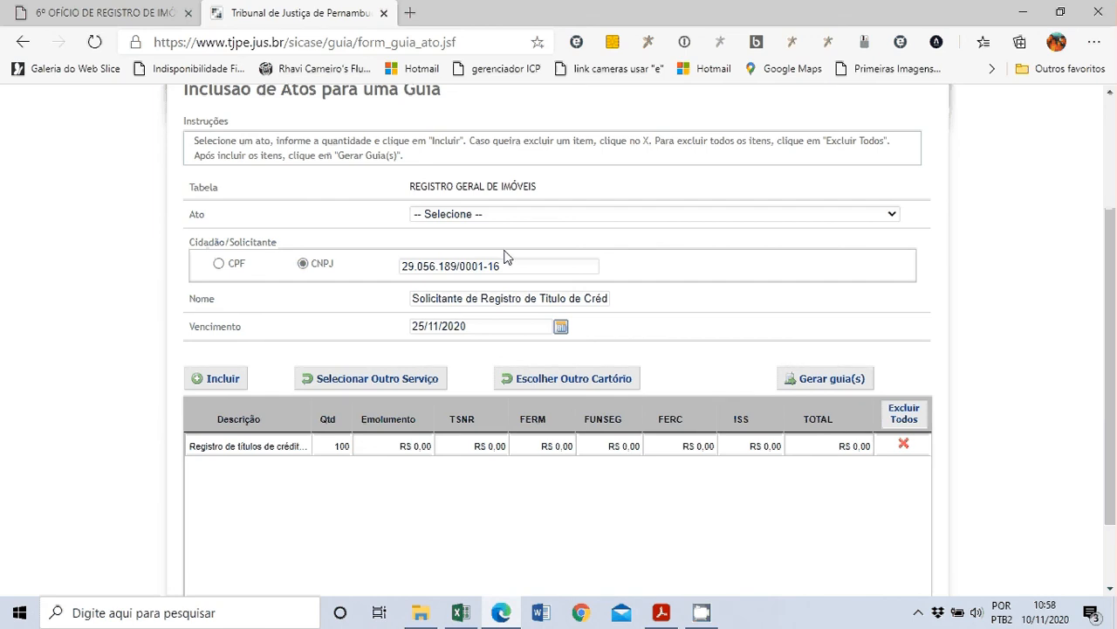
click(527, 219)
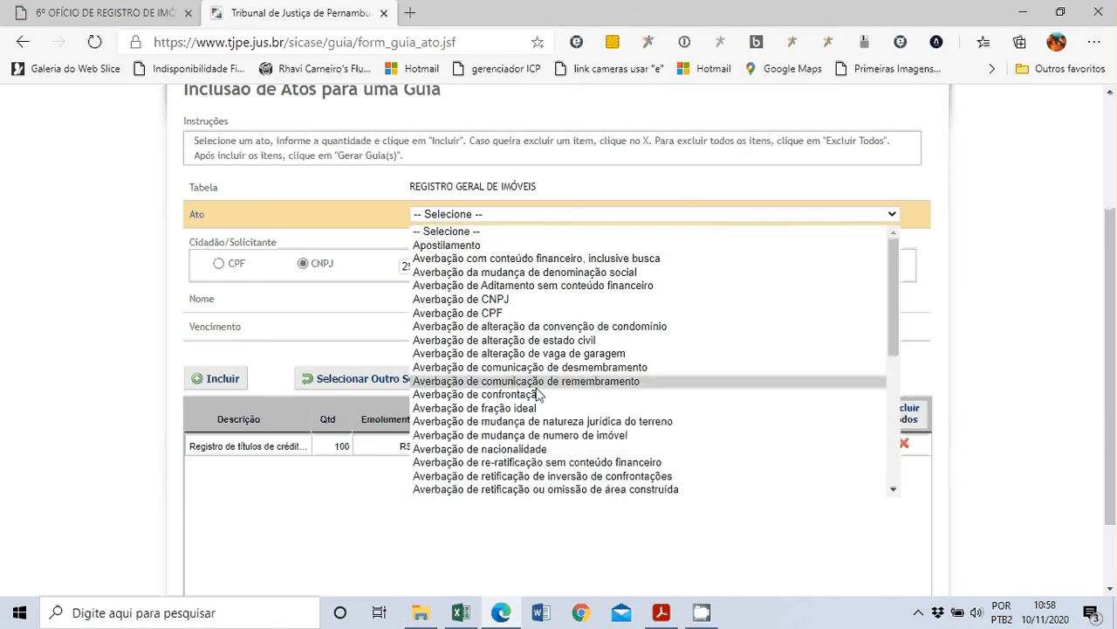
scroll(538, 395, down, 4)
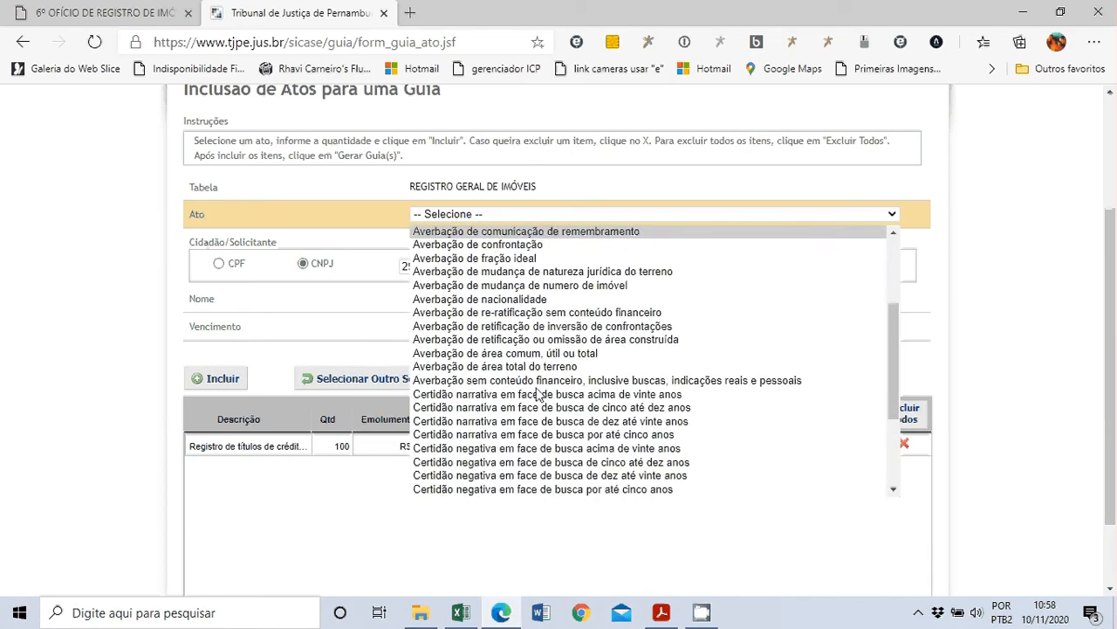
scroll(539, 395, down, 2)
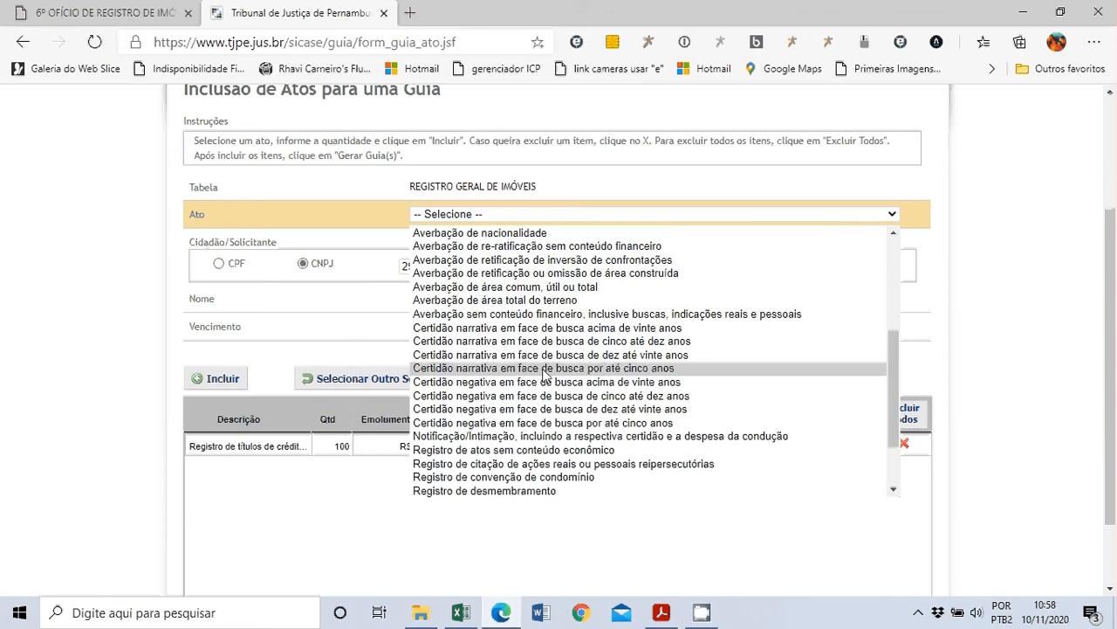
click(544, 368)
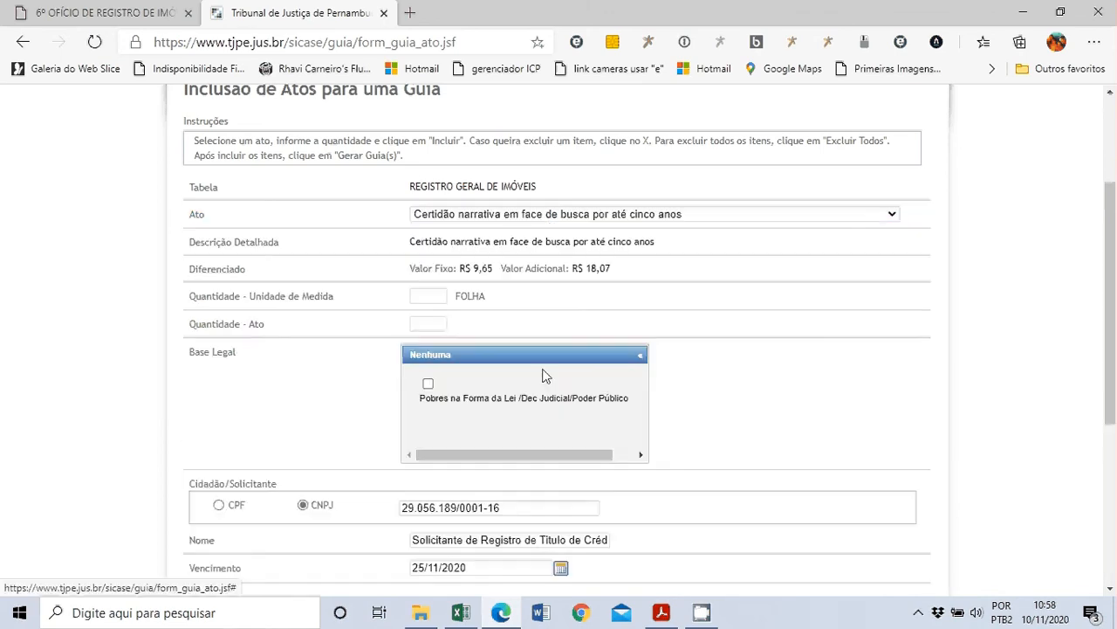
Set the certidão to 1 folha with an act quantity of 1 and include it in the guide.
click(441, 299)
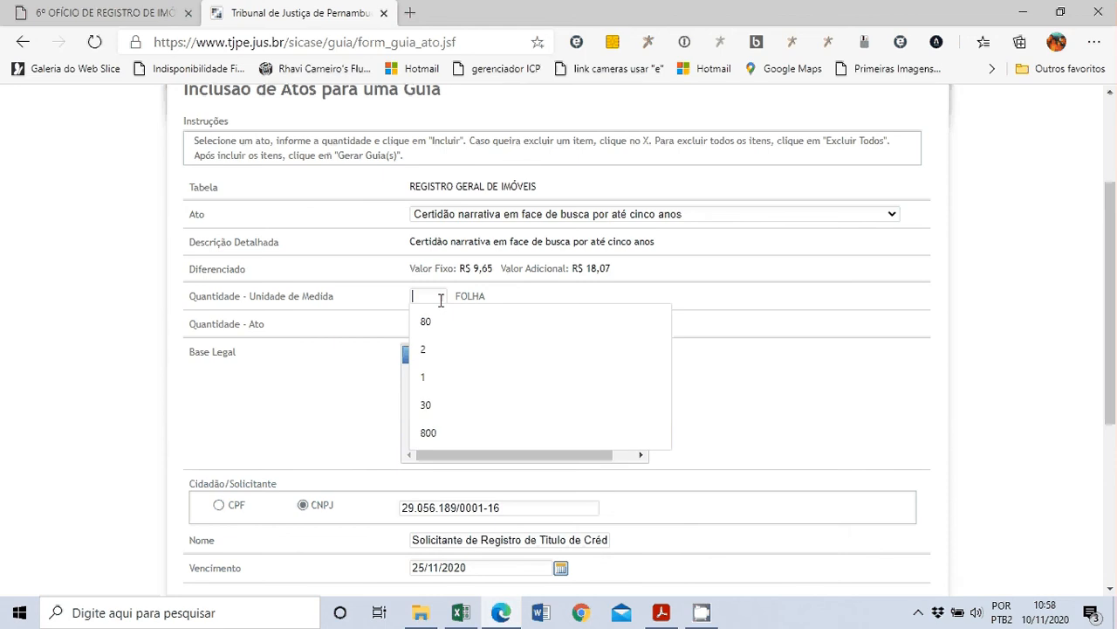
text(1)
key(Tab)
text(1)
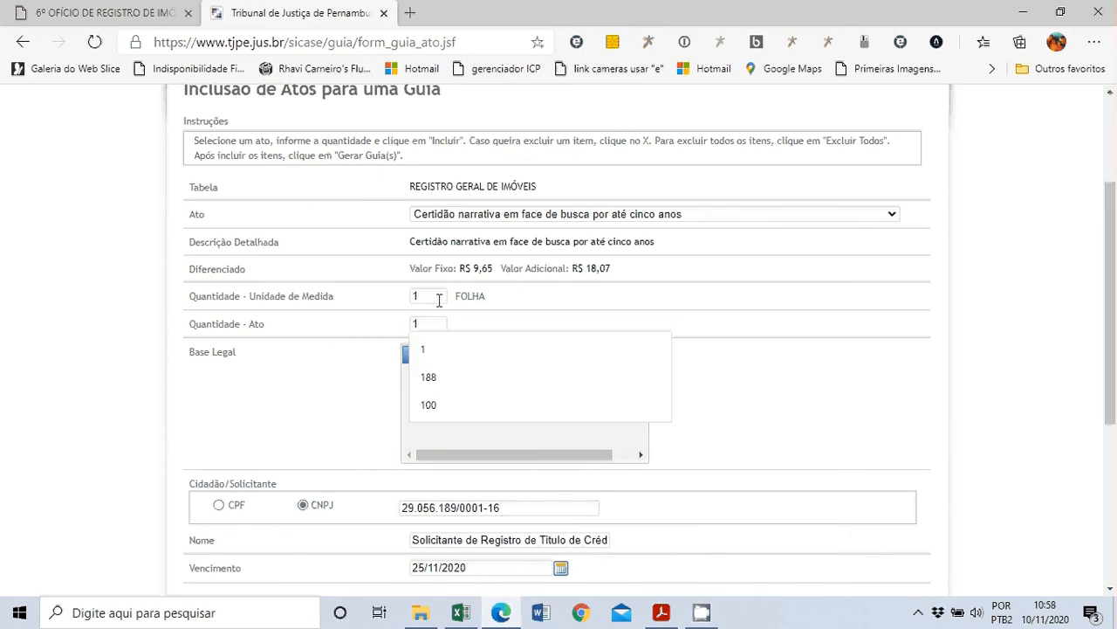
click(429, 353)
scroll(367, 479, down, 2)
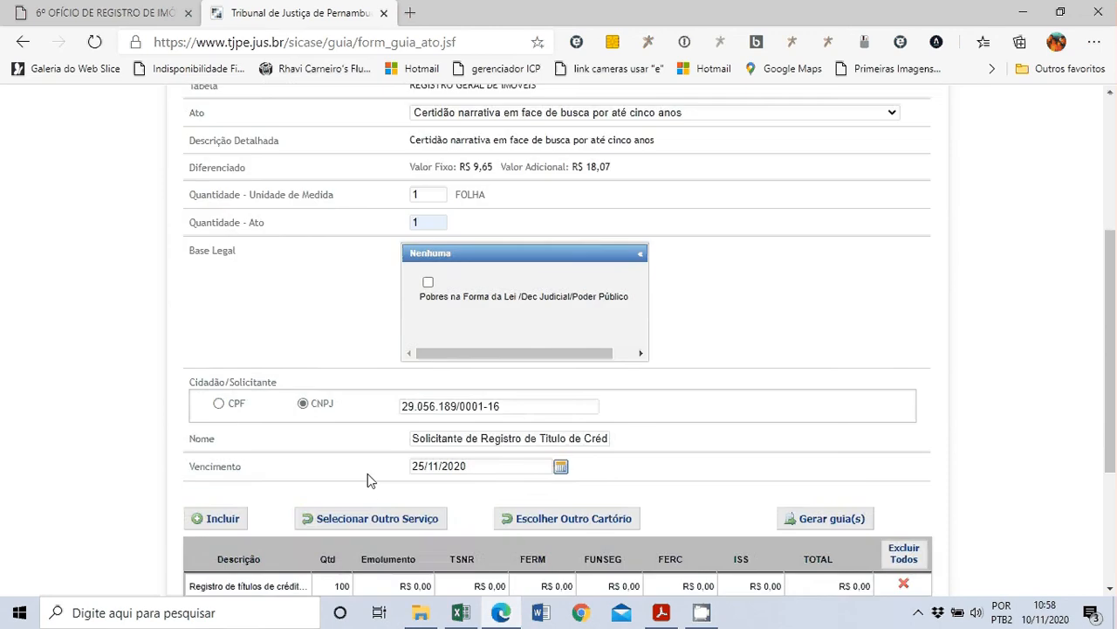
click(241, 482)
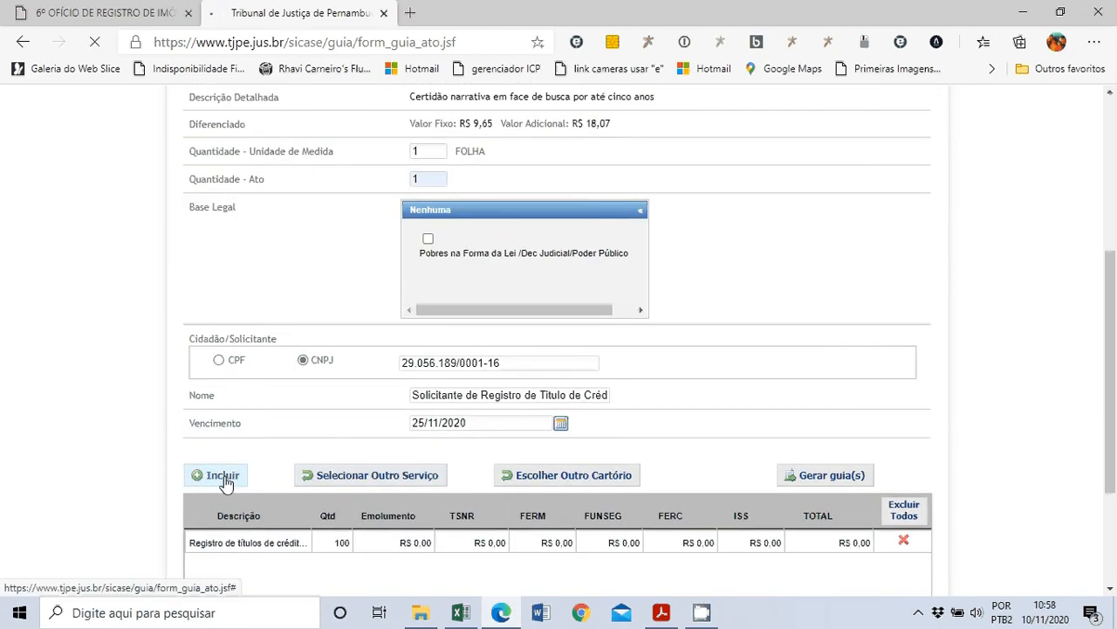
scroll(498, 461, down, 3)
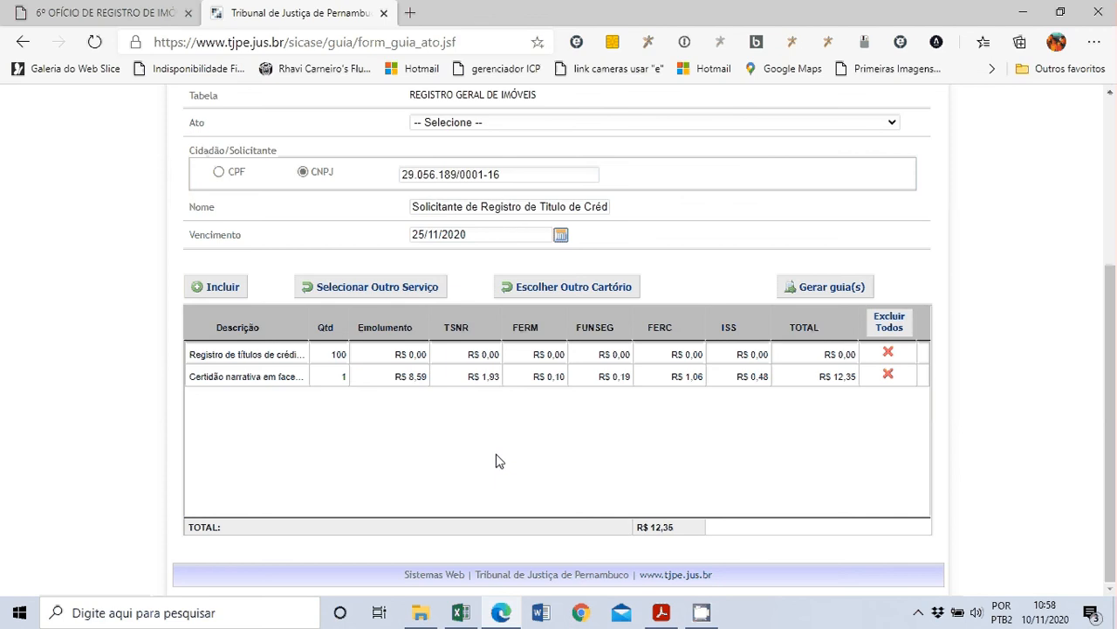
Generate the payment guide from the two included acts and open its Banco do Brasil version, GuiaRecolhimento.pdf.
click(827, 290)
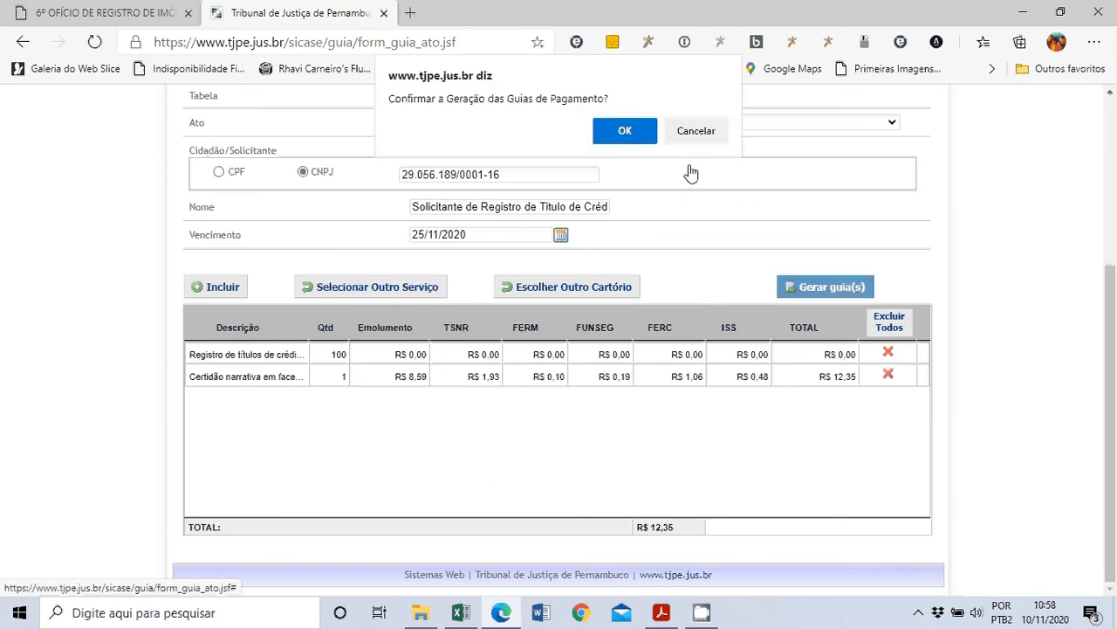
click(625, 131)
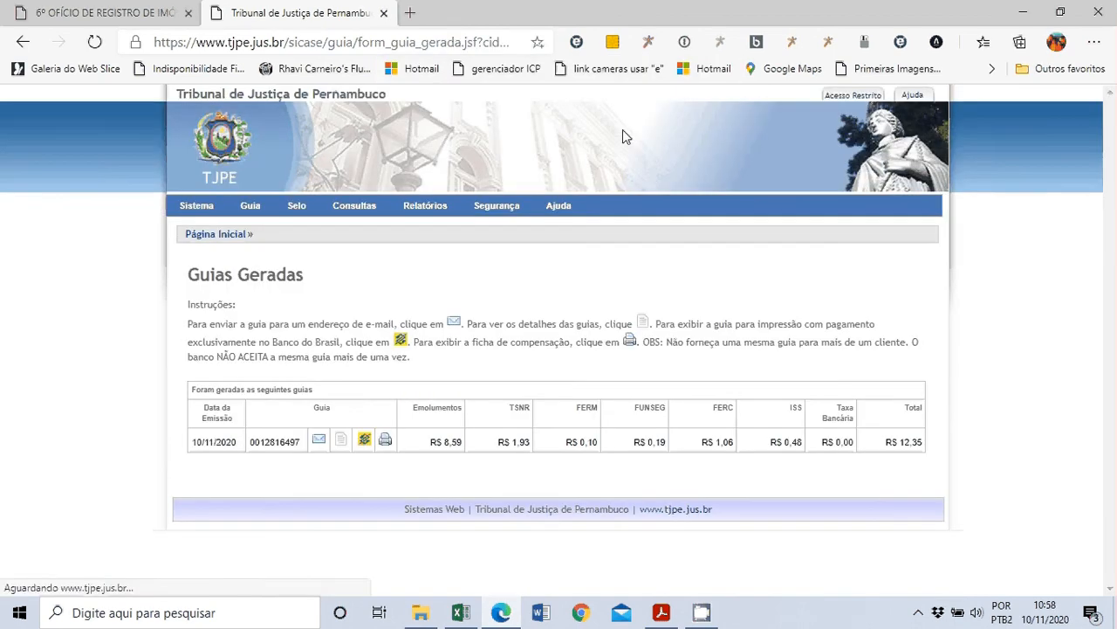
click(365, 440)
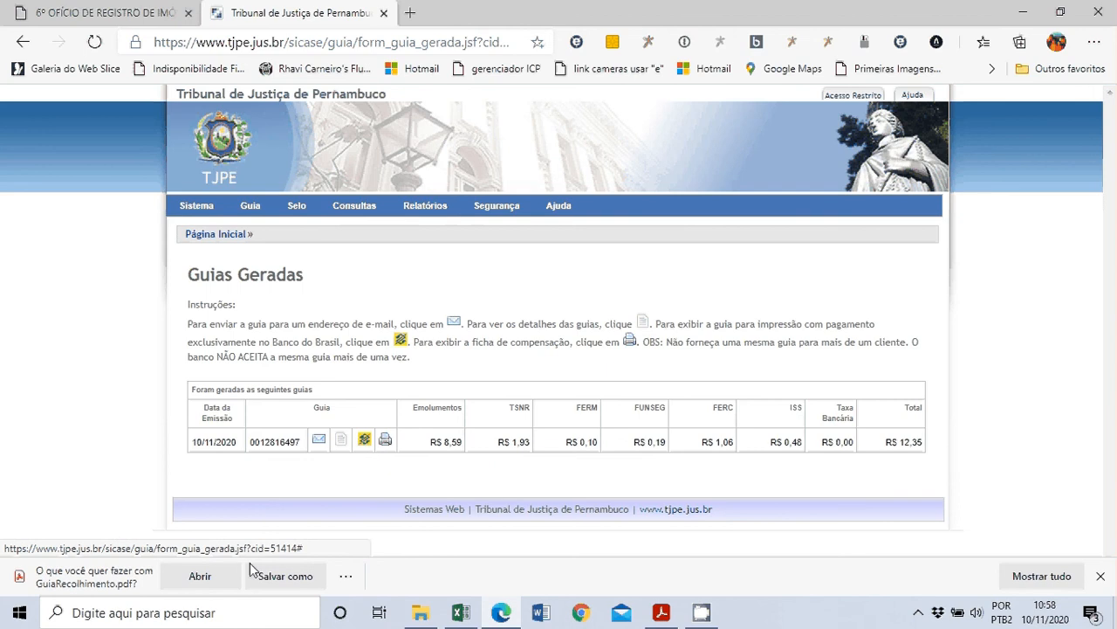
click(195, 579)
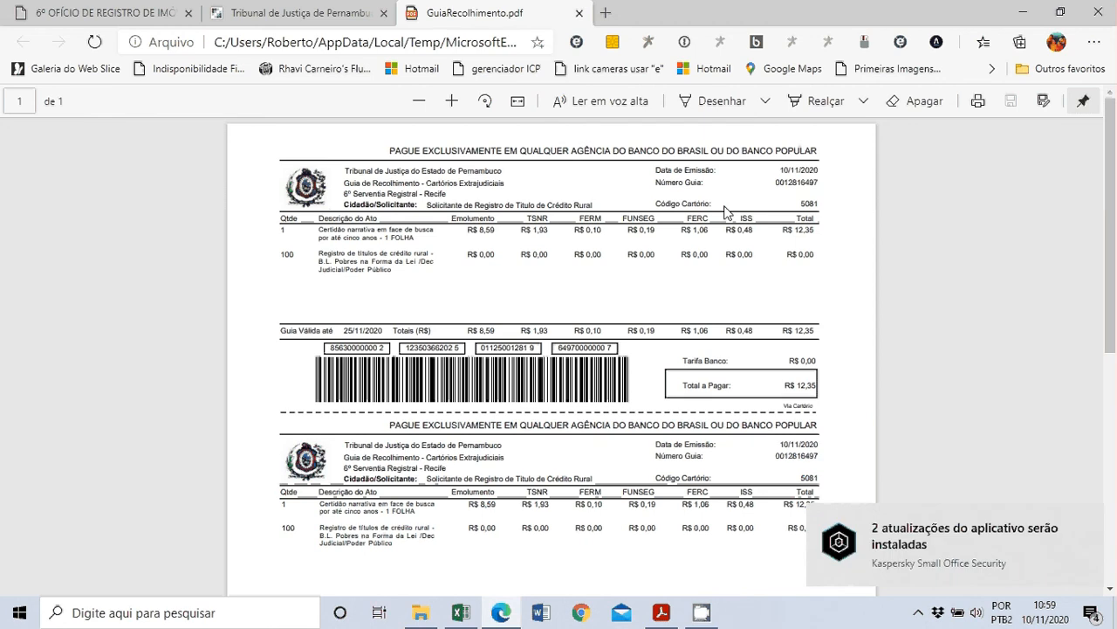
click(1087, 524)
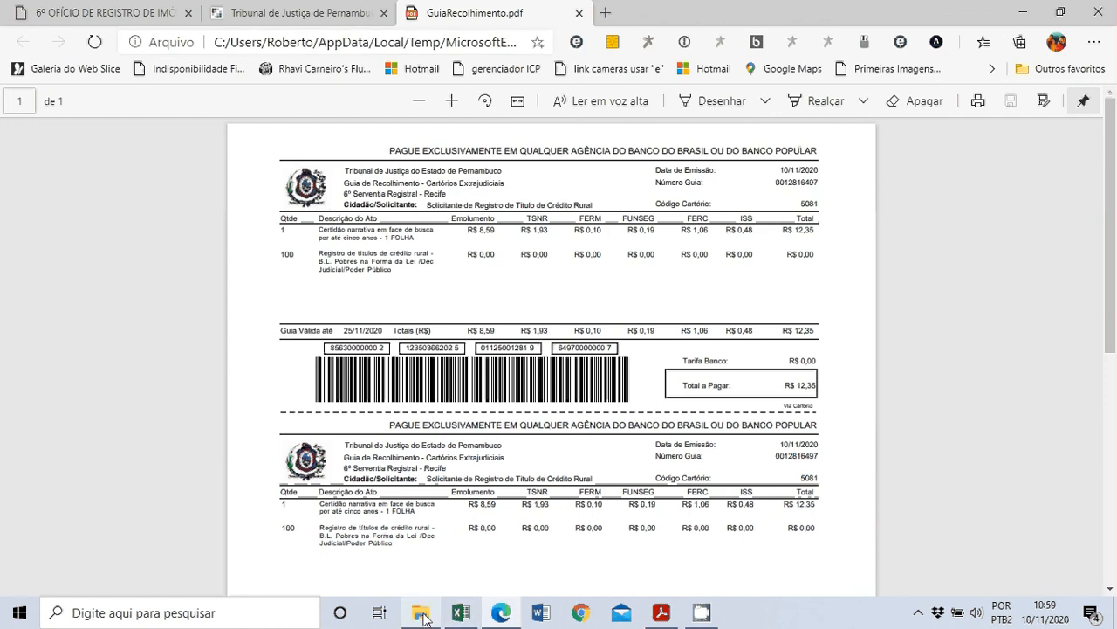
mouse_move(425, 618)
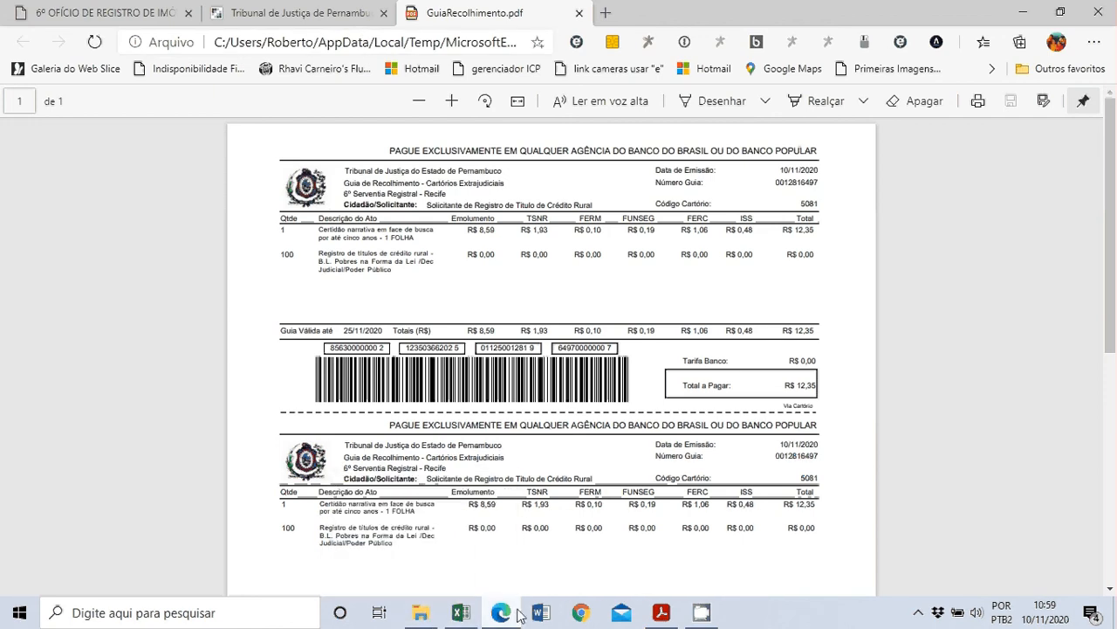
mouse_move(502, 616)
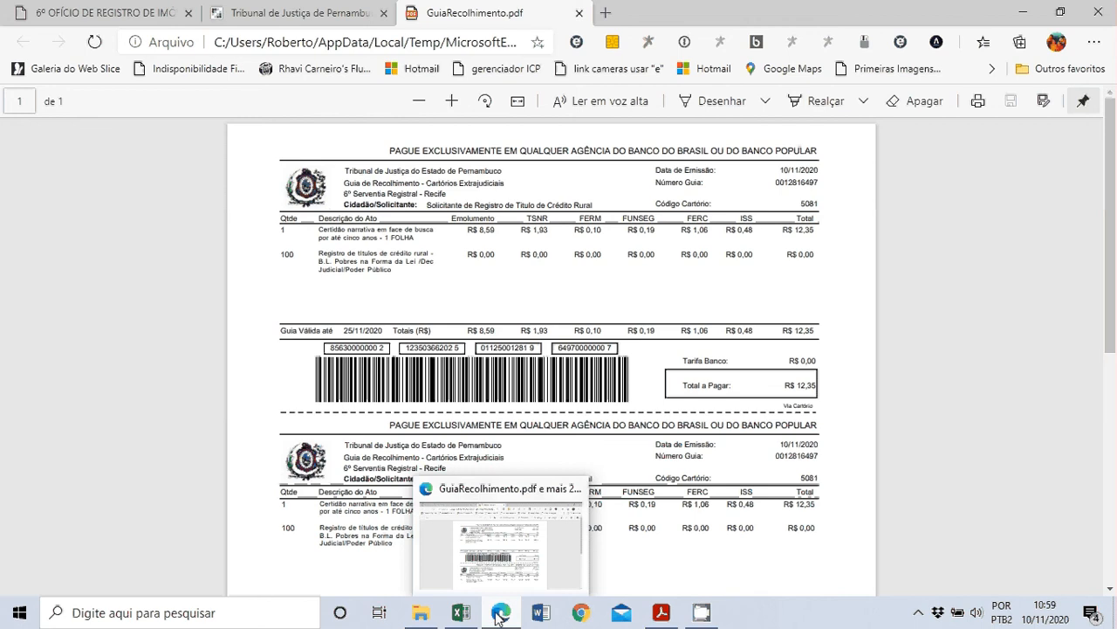
click(502, 616)
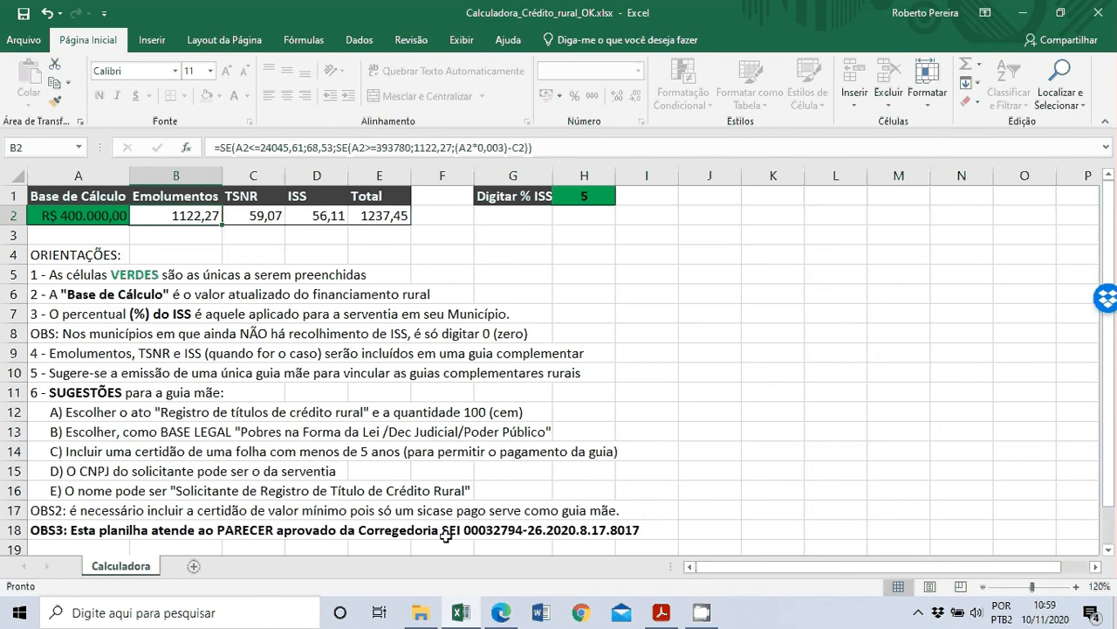
click(918, 612)
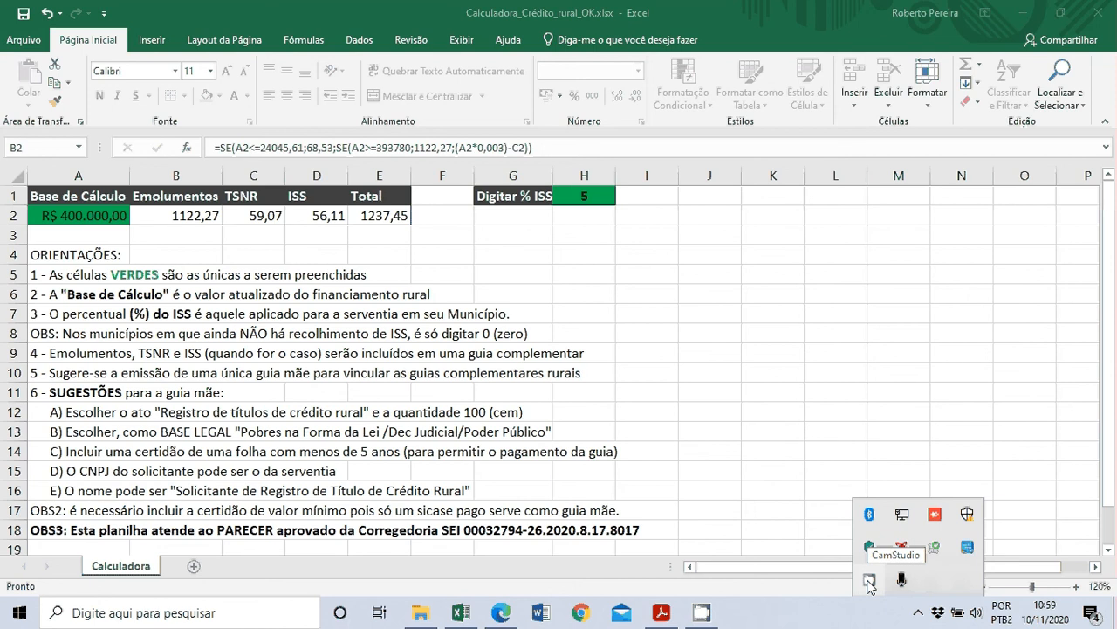
right_click(869, 581)
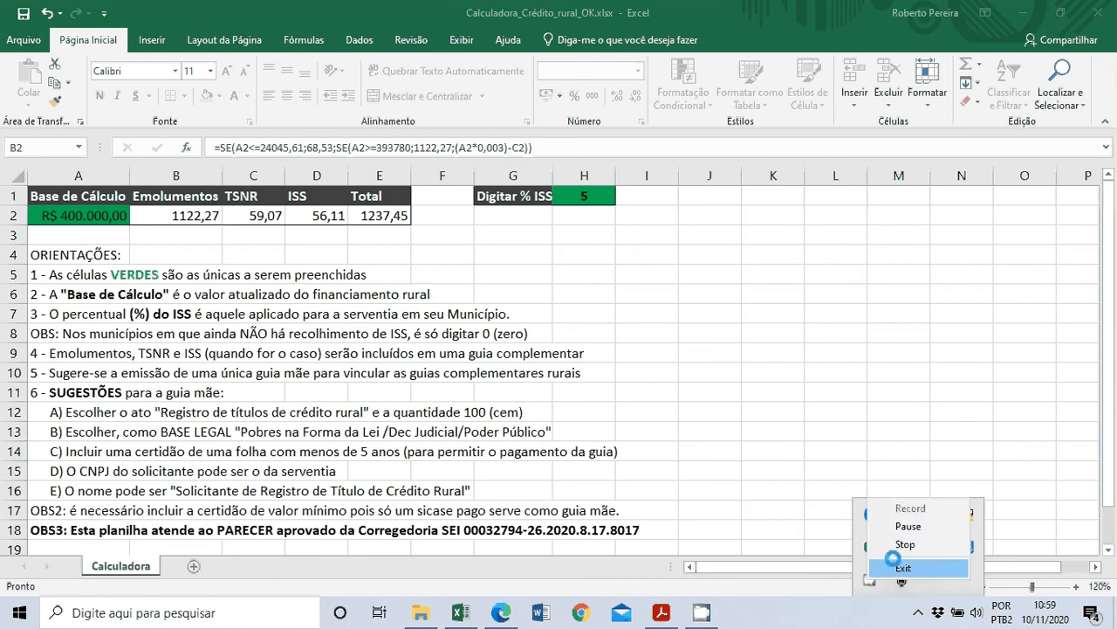
click(907, 525)
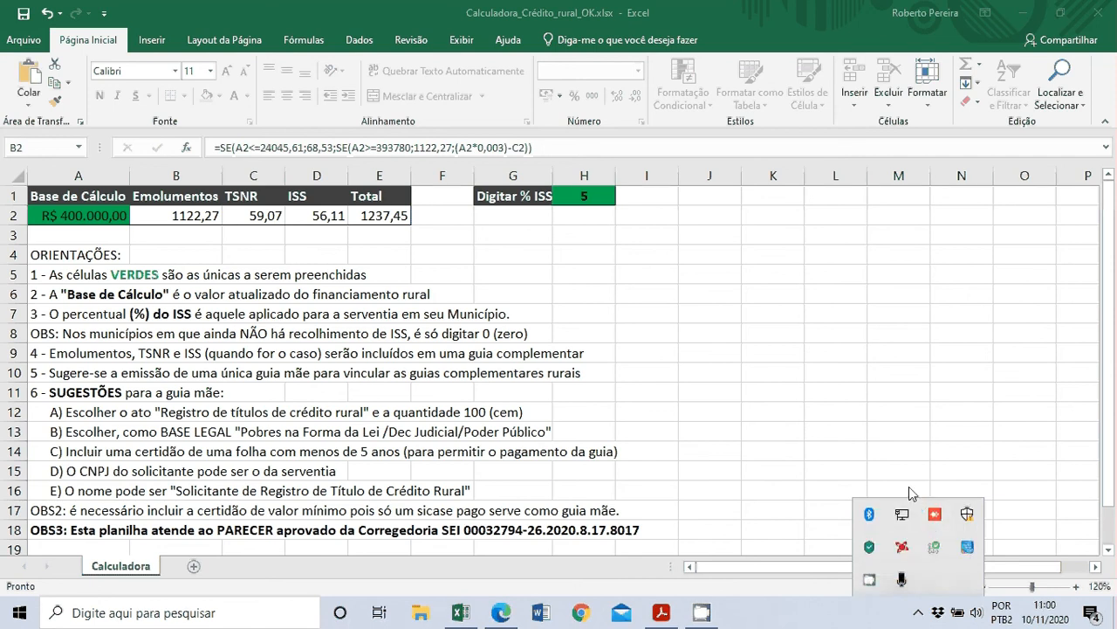
Start a Guia Complementar in SICASE for the 6º Serventia Registral - Recife and fill in the previously used guia mãe number.
click(504, 613)
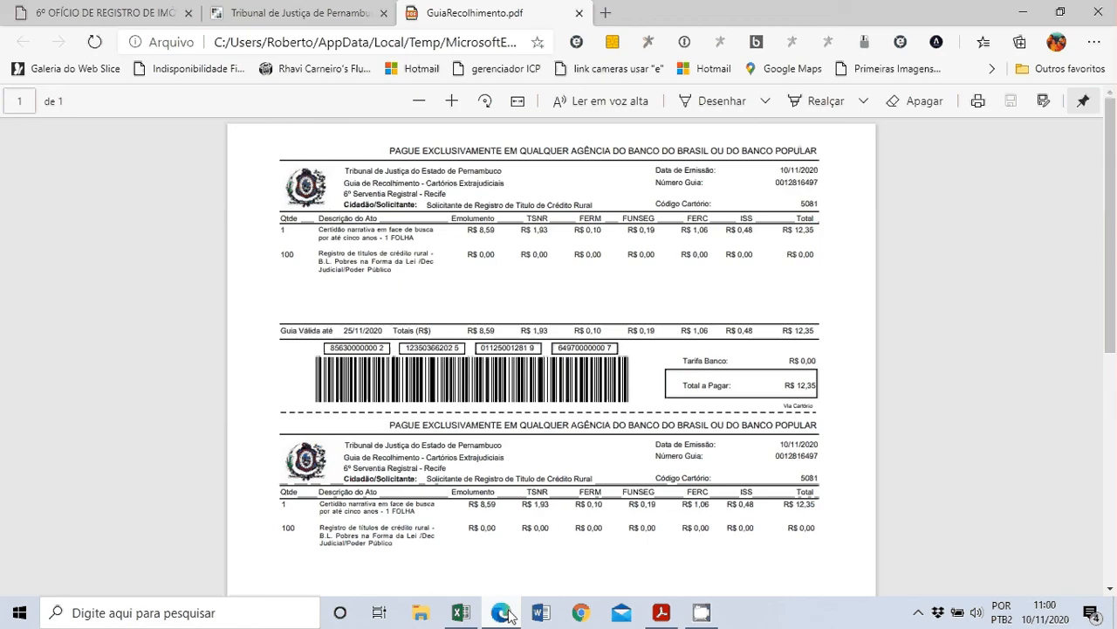
click(325, 13)
click(252, 207)
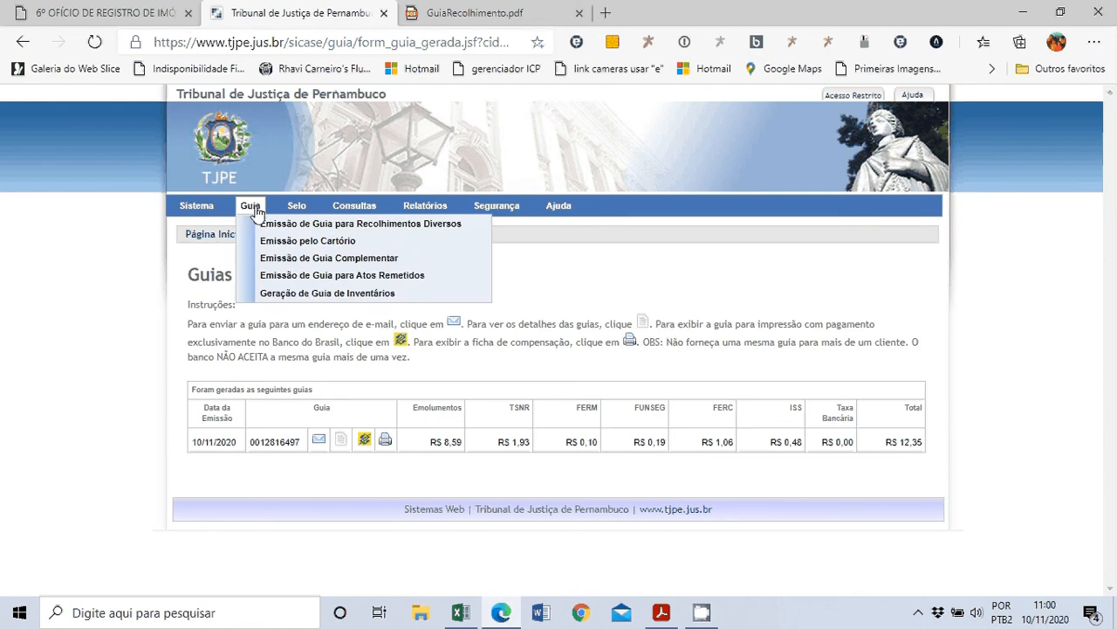
click(292, 259)
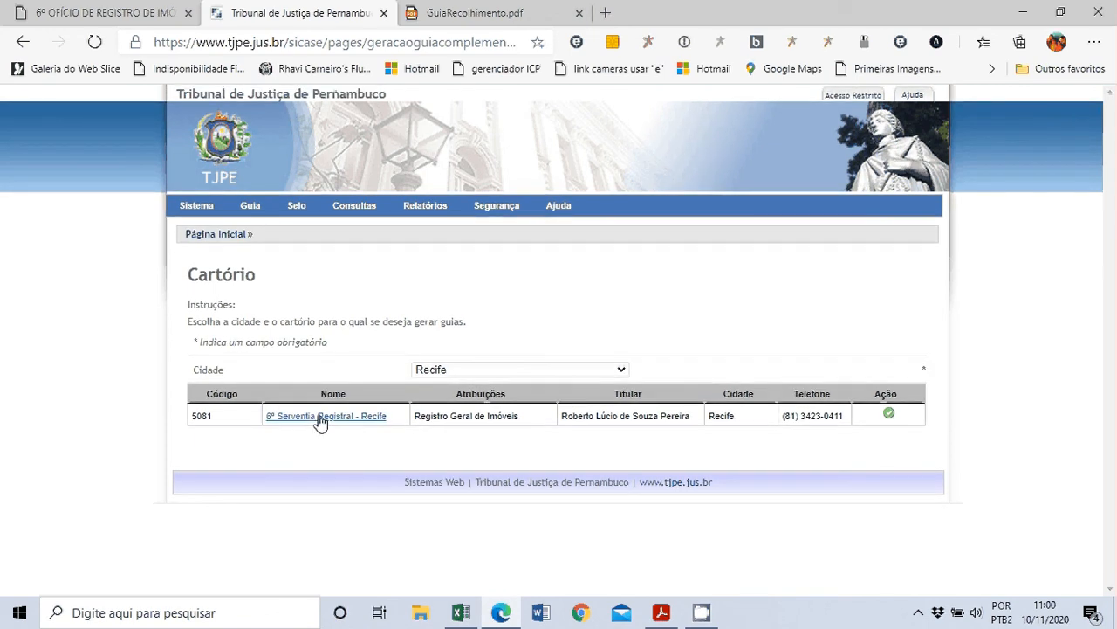
click(319, 417)
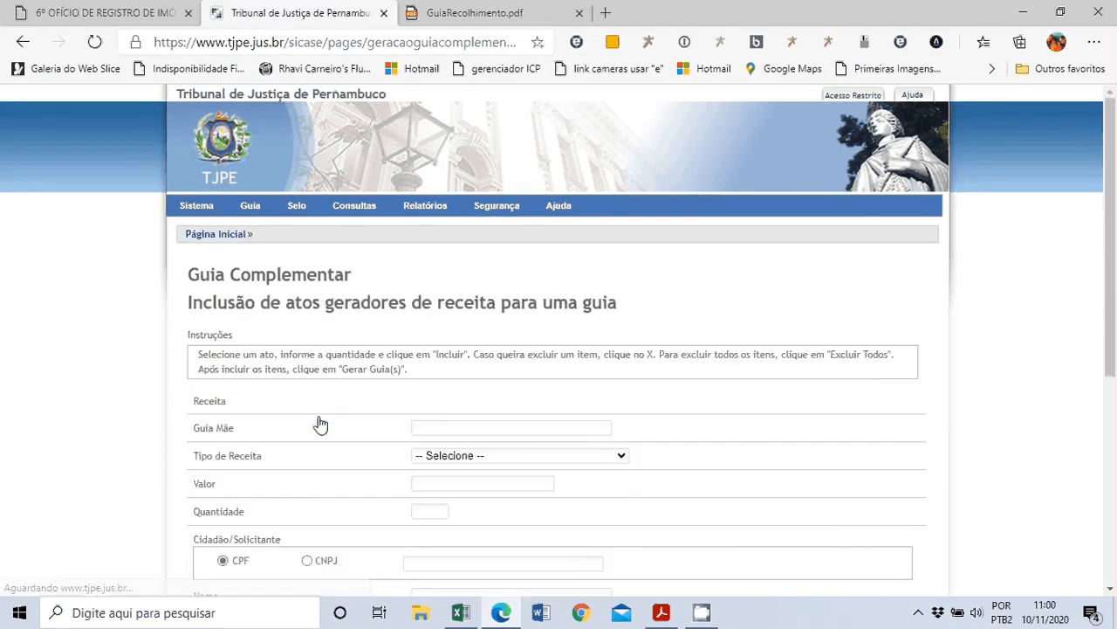
click(431, 426)
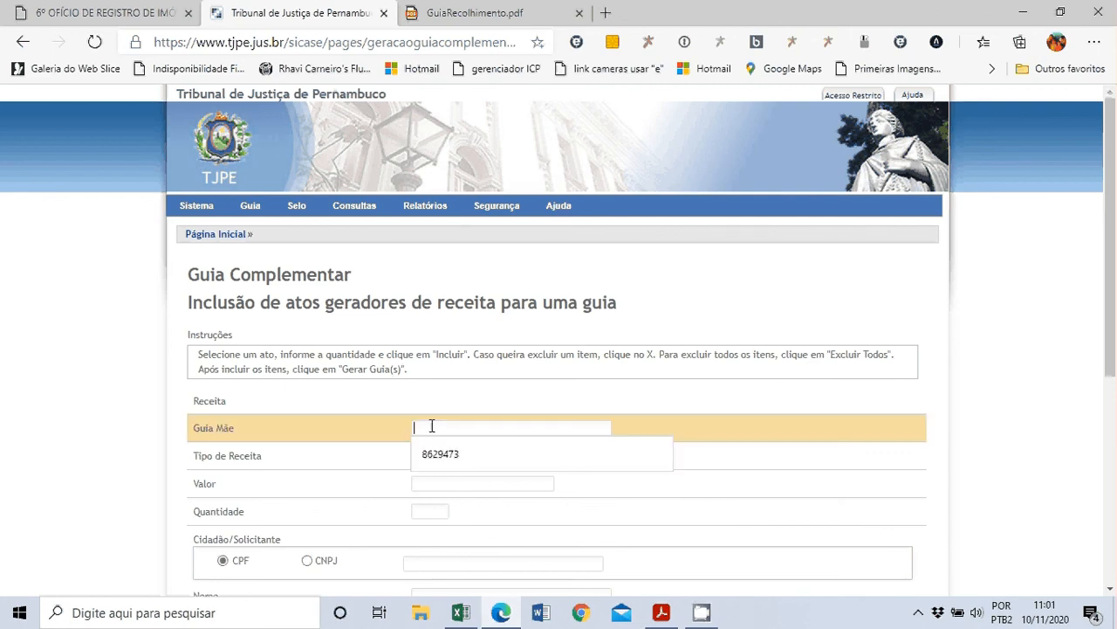
click(441, 454)
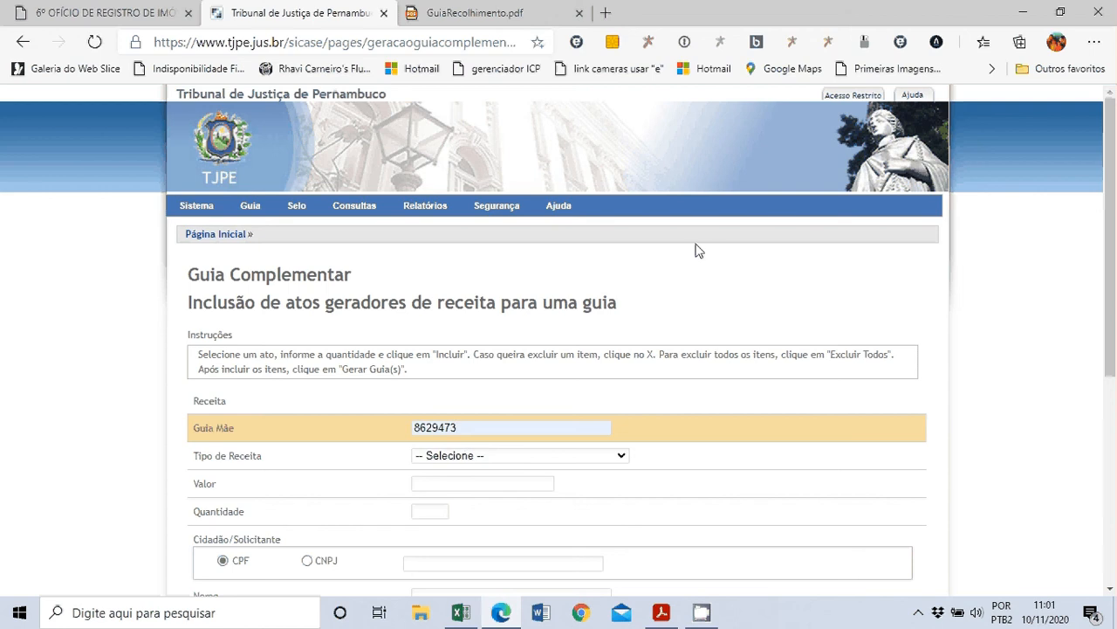
Copy the Emolumentos value 1122,27 from the Excel calculator and enter it in SICASE under the revenue type EMOLUMENTO.
click(1058, 17)
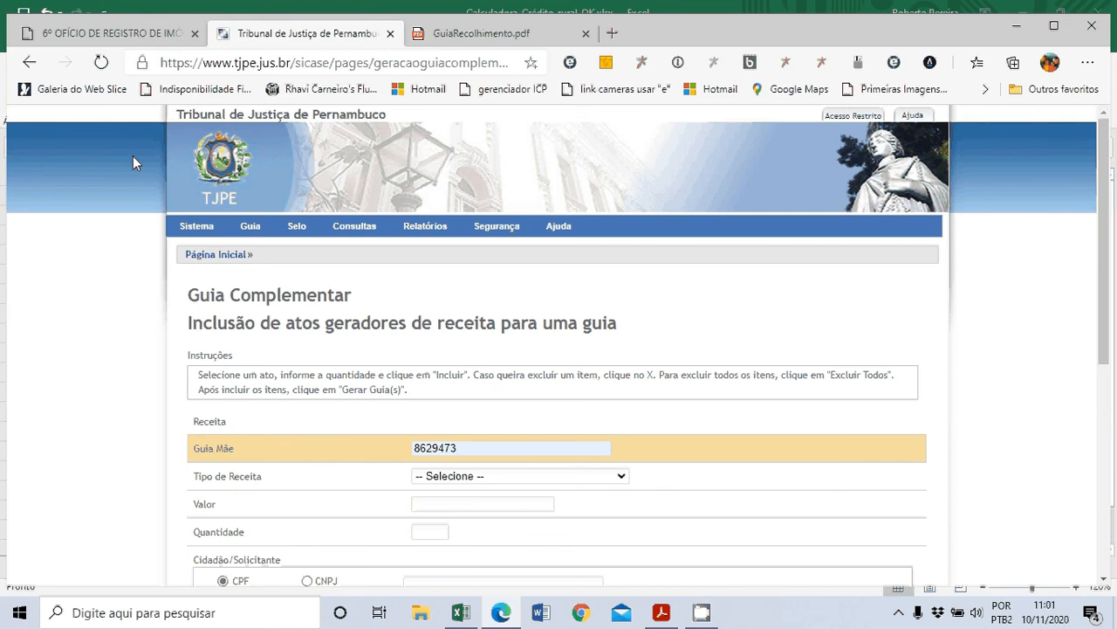
key(alt+Tab)
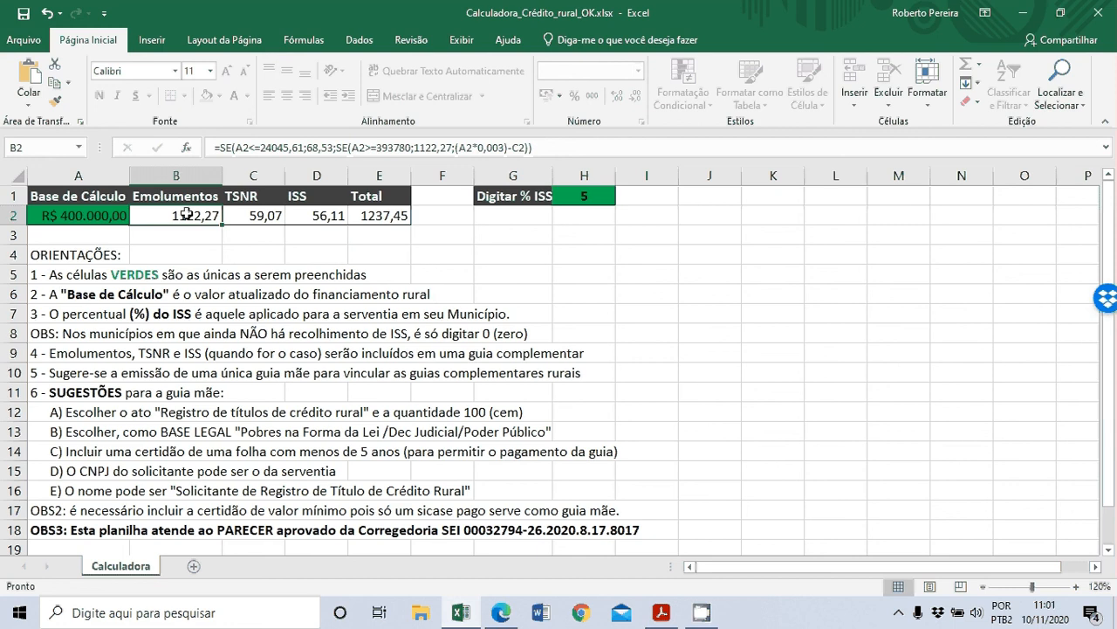
key(ctrl+c)
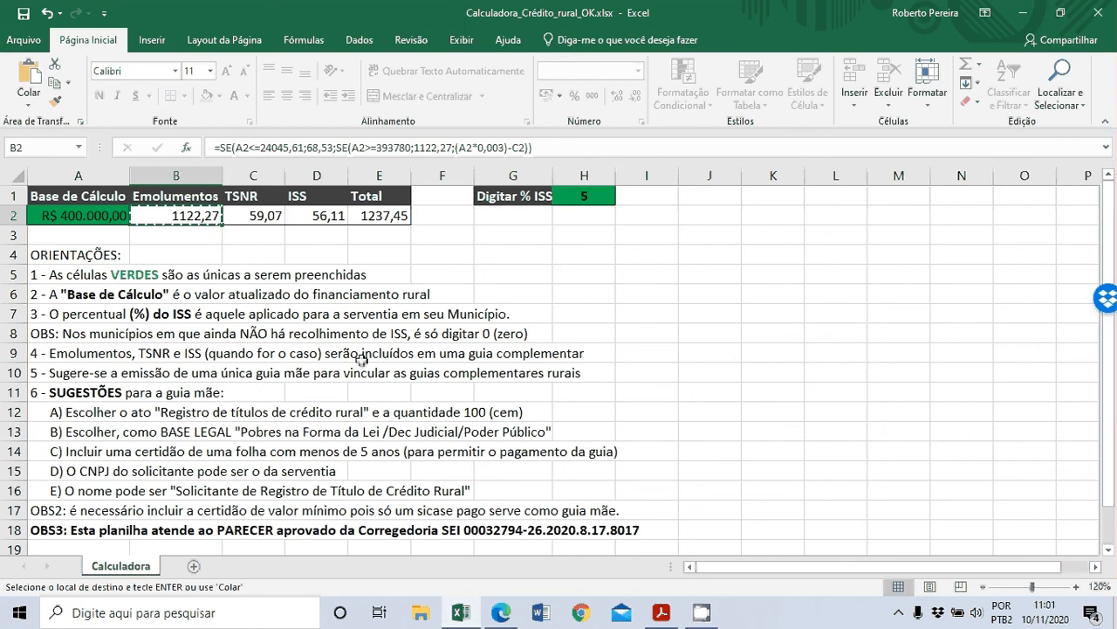
key(alt+Tab)
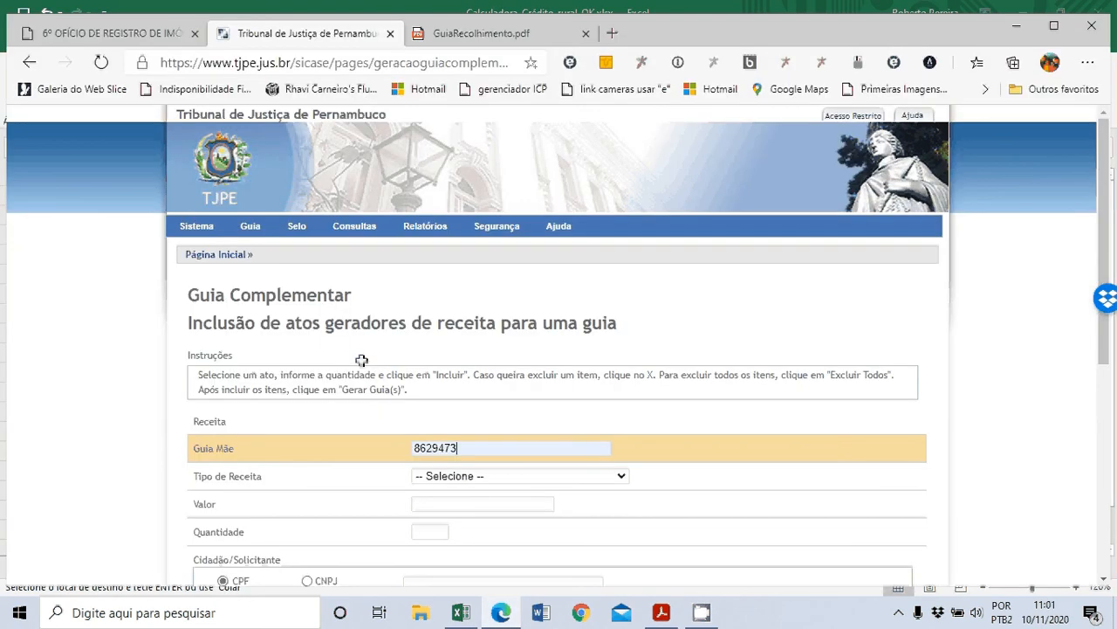
click(494, 475)
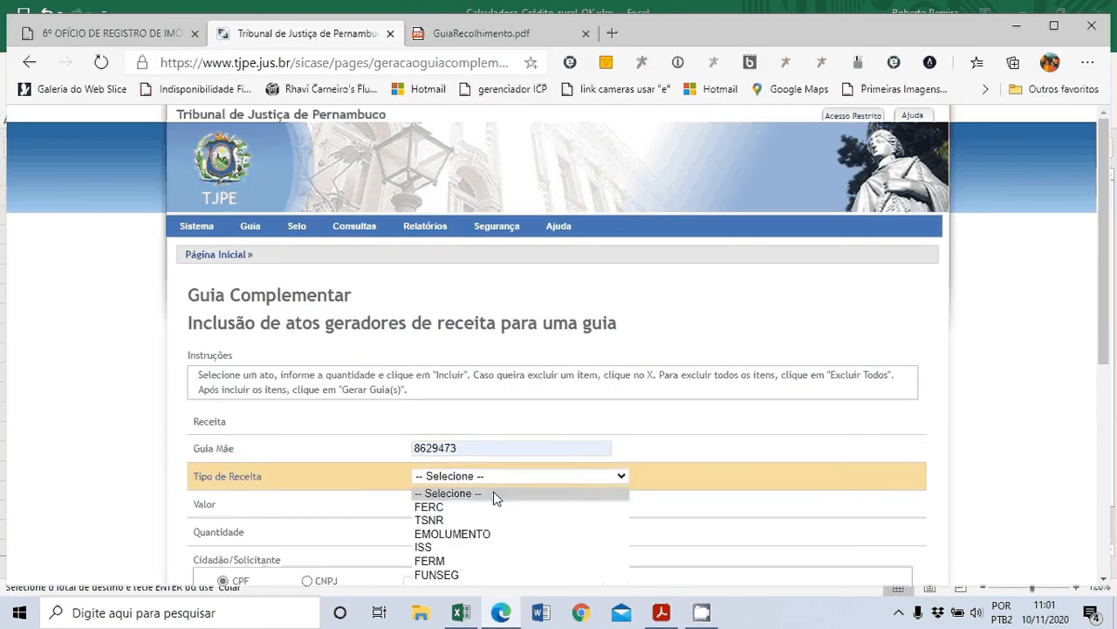
click(503, 535)
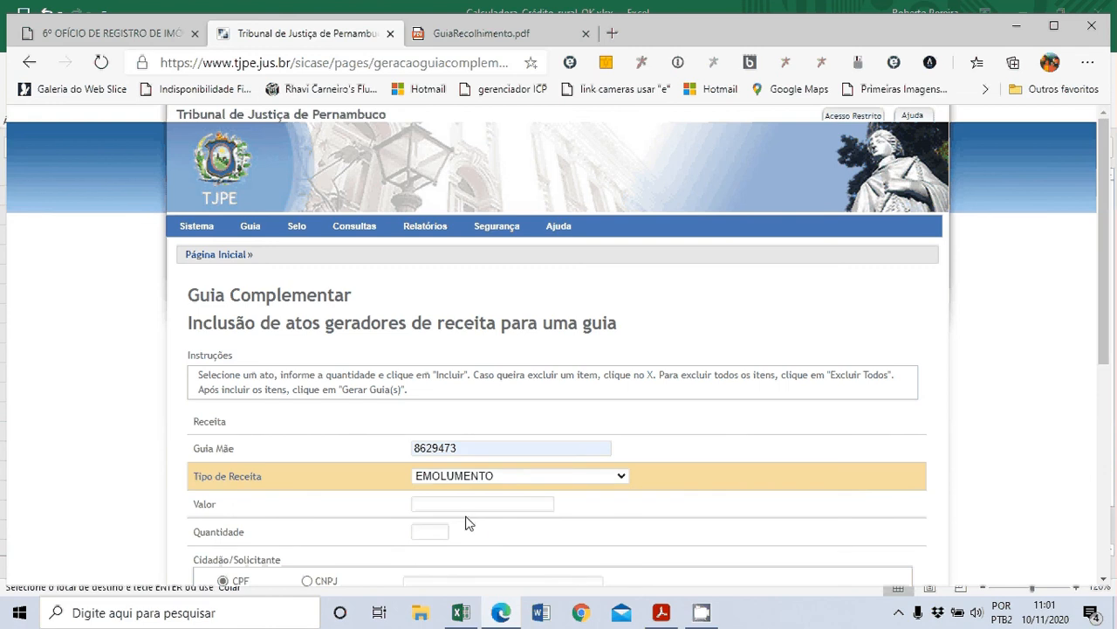
click(456, 506)
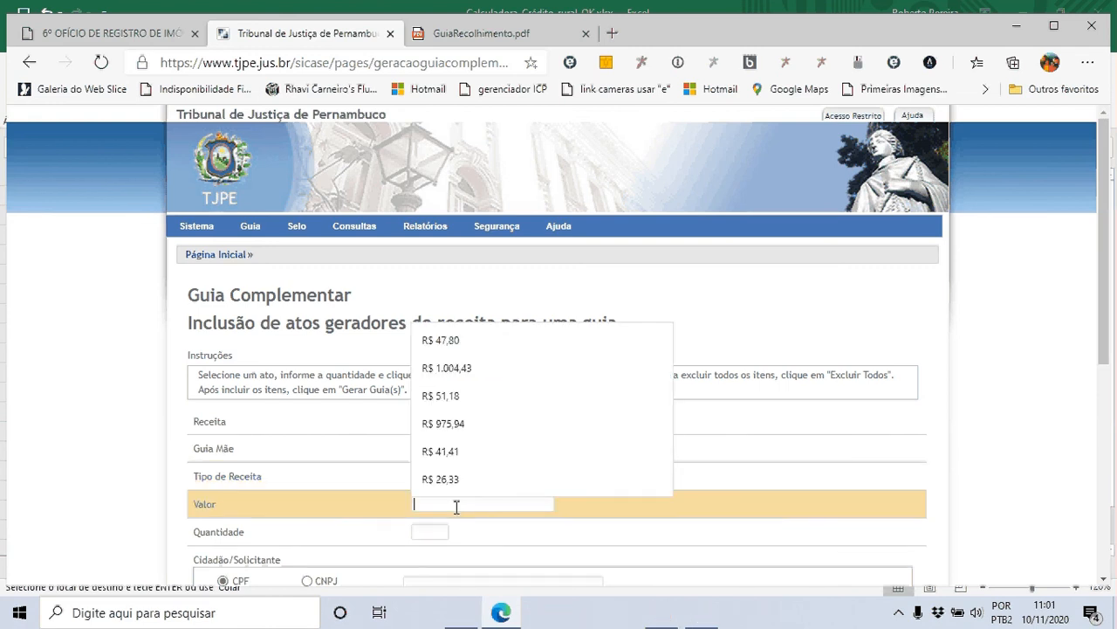
key(ctrl+v)
Set the quantity of the EMOLUMENTO item to 1 and check its Valor.
key(Tab)
scroll(456, 506, down, 1)
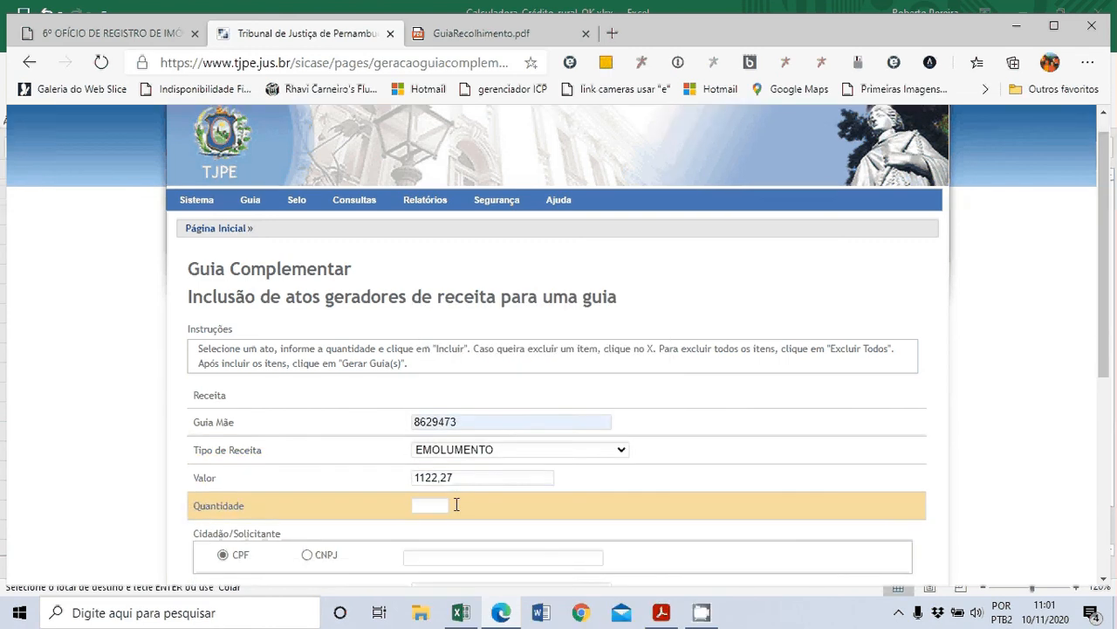
scroll(456, 504, down, 1)
text(1)
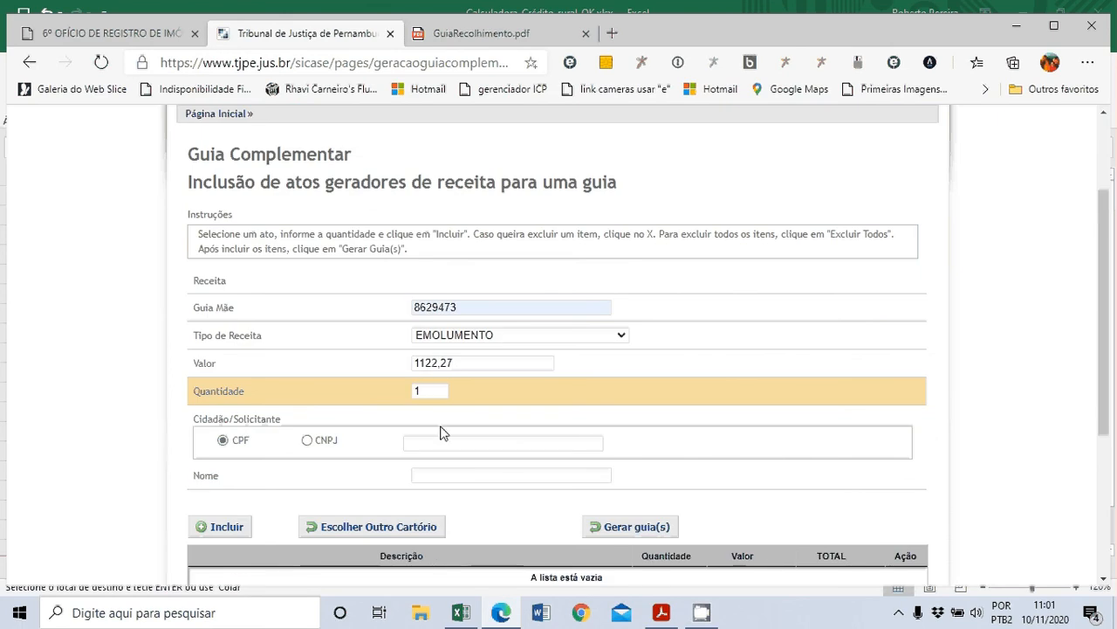
click(416, 362)
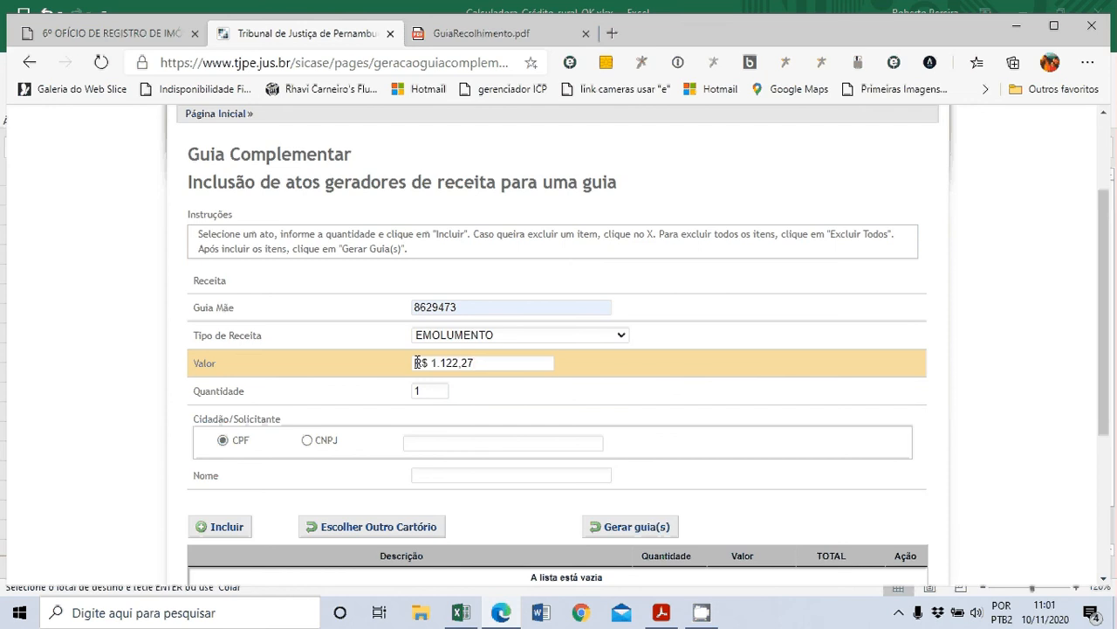
key(Tab)
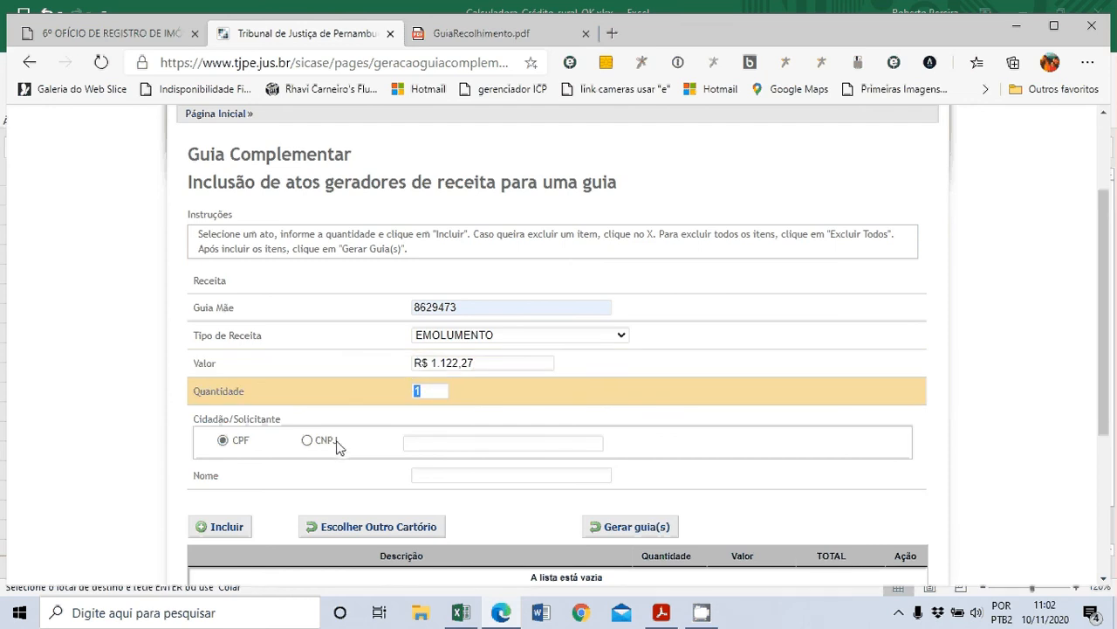
Identify the requester with the registry office's CNPJ and a placeholder name, and include the EMOLUMENTO item in the guide.
click(308, 441)
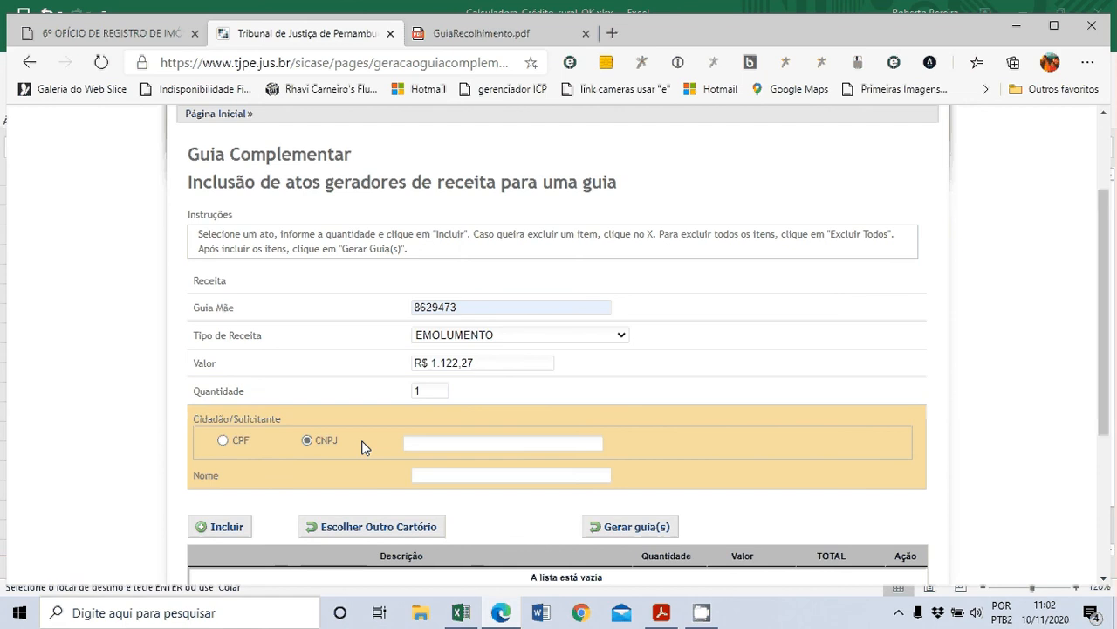
click(409, 442)
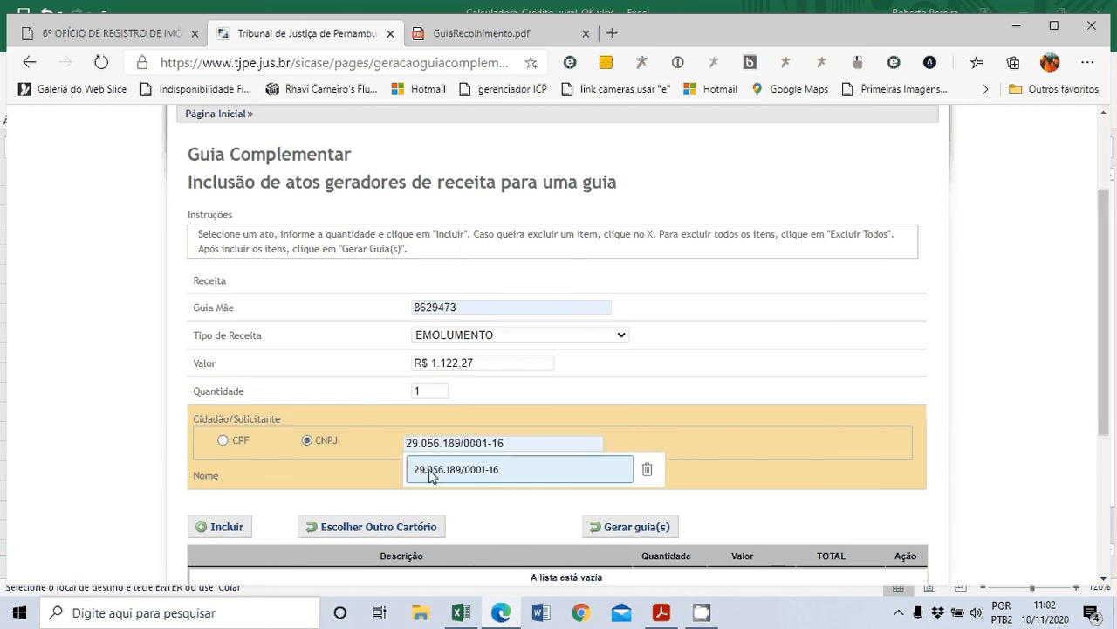
click(428, 474)
click(440, 472)
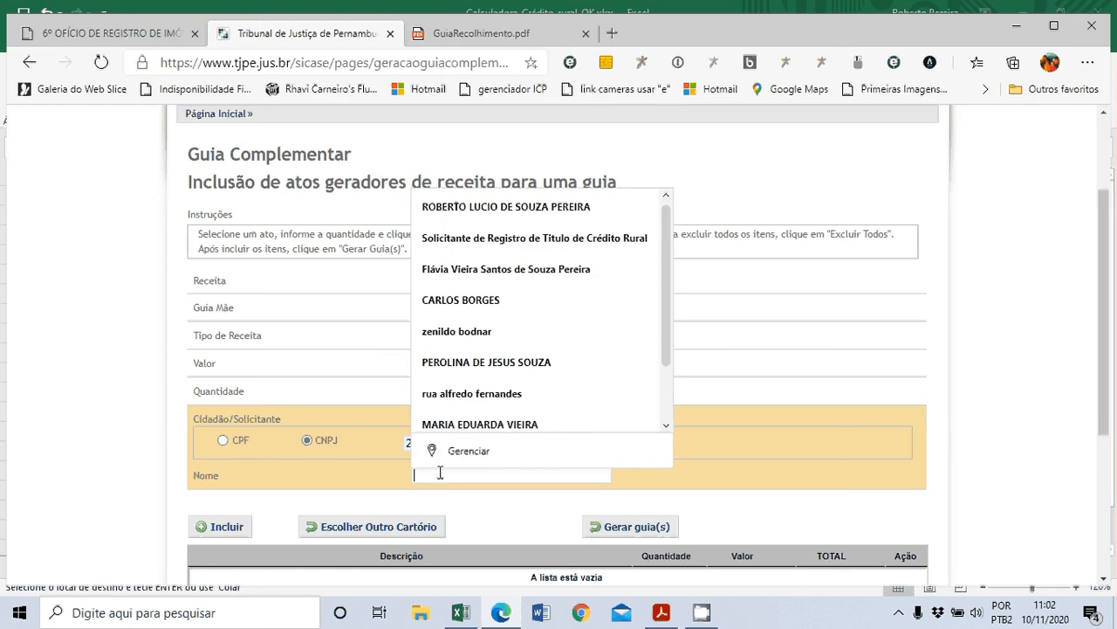
text(Ful)
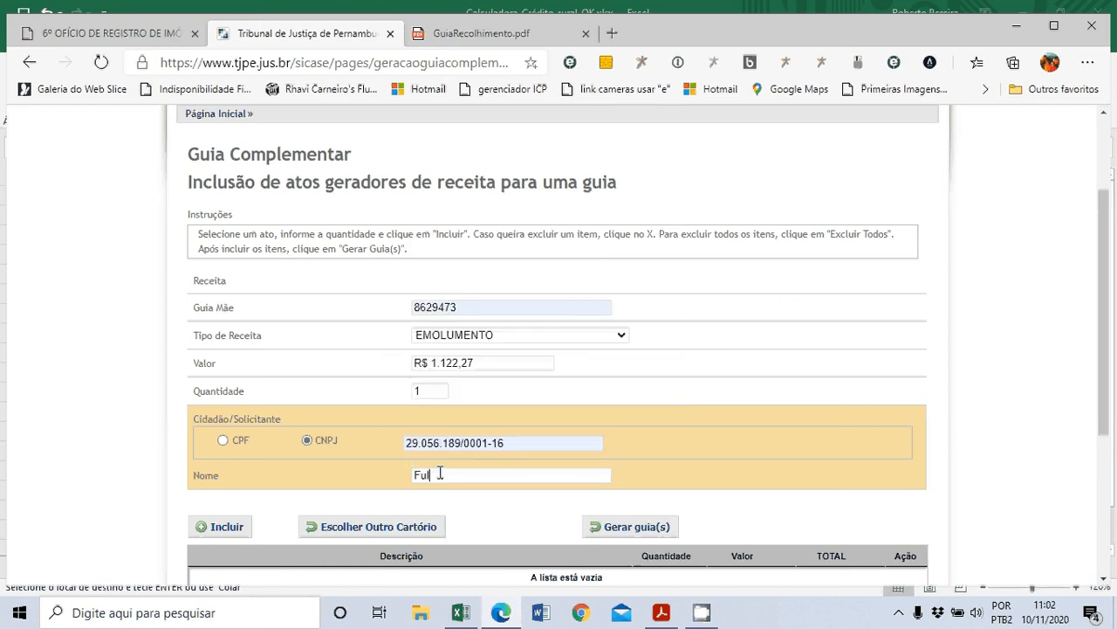
text(ano de tal)
click(224, 525)
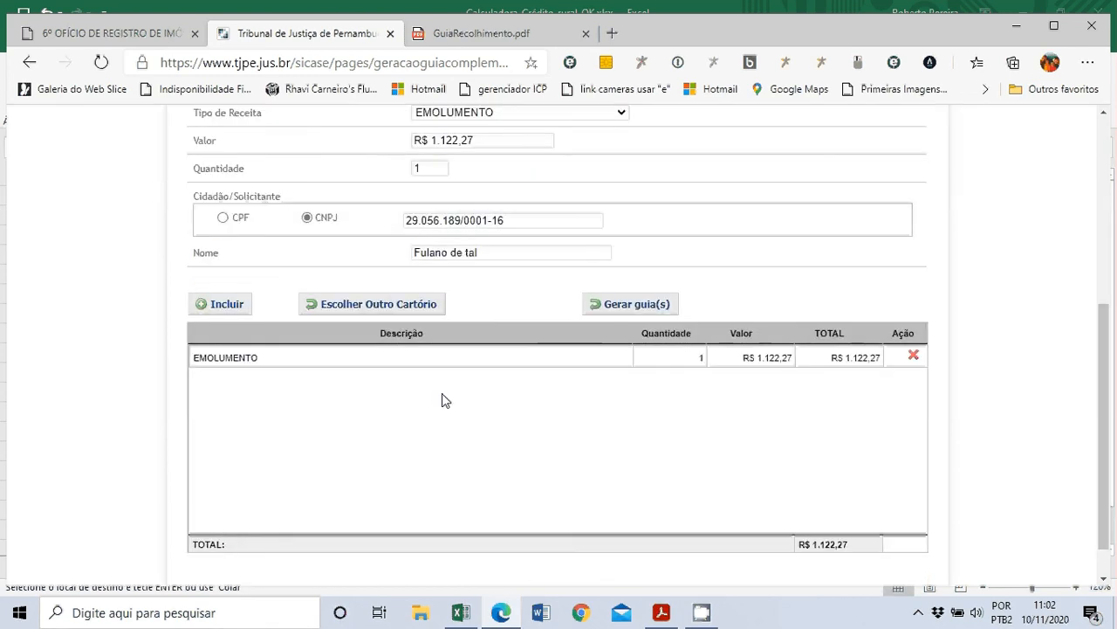
Copy the TSNR value 59,07 from the Excel calculator and include it in the SICASE guide as a TSNR item.
key(alt+Tab)
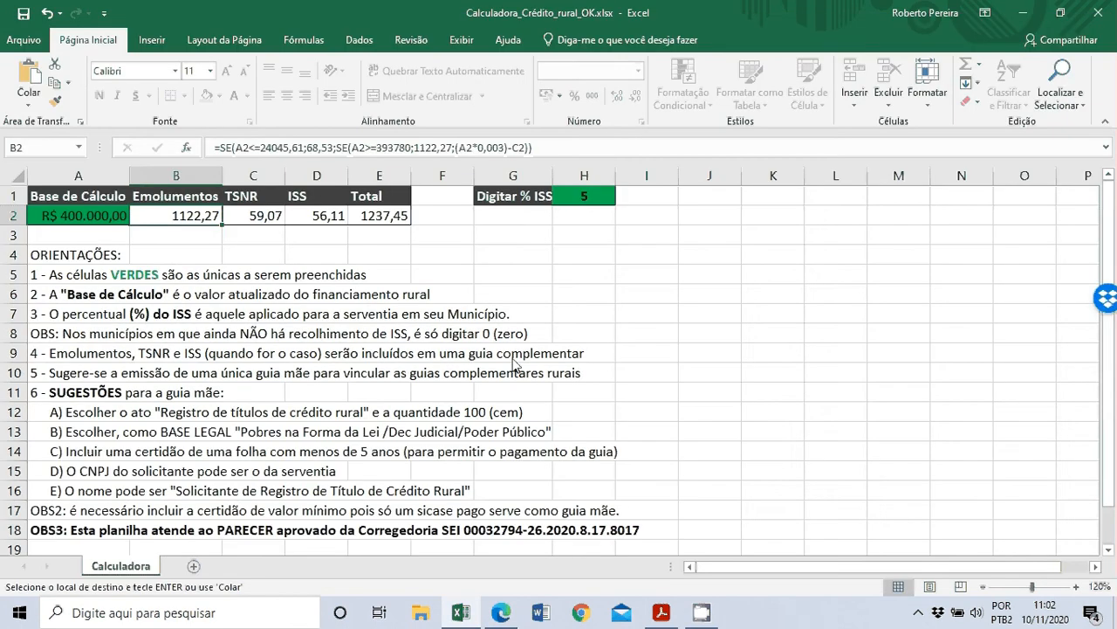
click(263, 218)
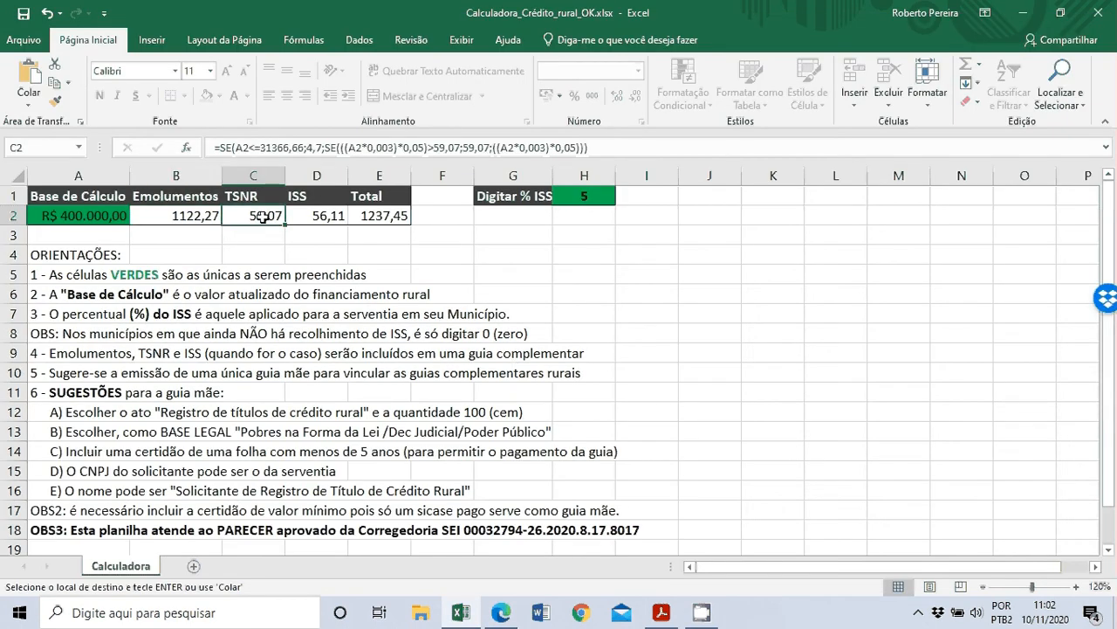
key(ctrl+c)
key(alt+Tab)
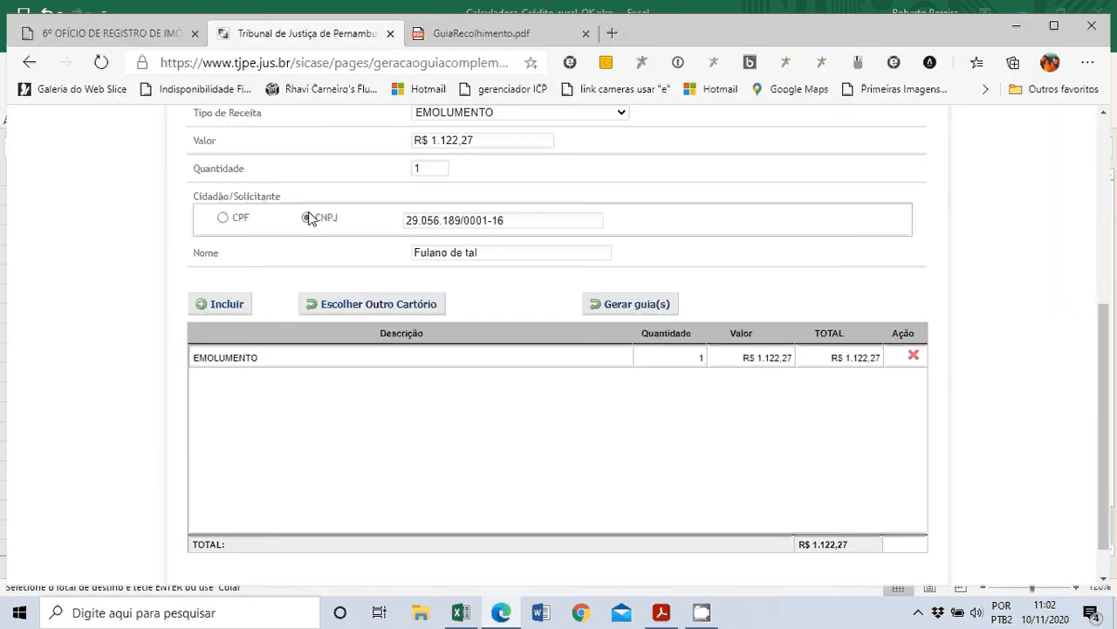
click(480, 115)
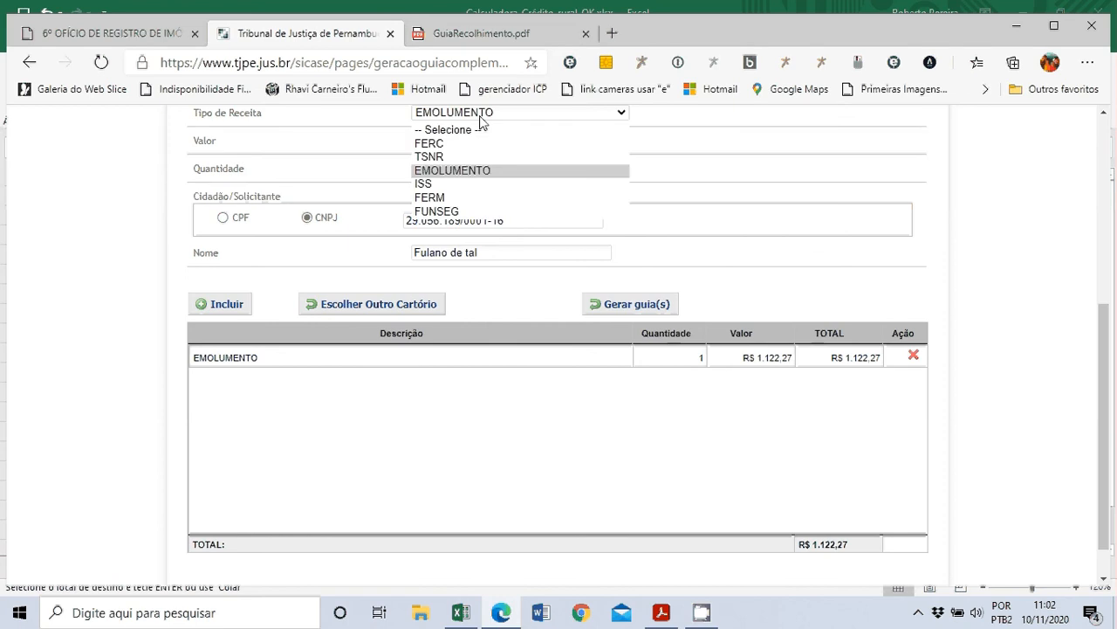
click(482, 163)
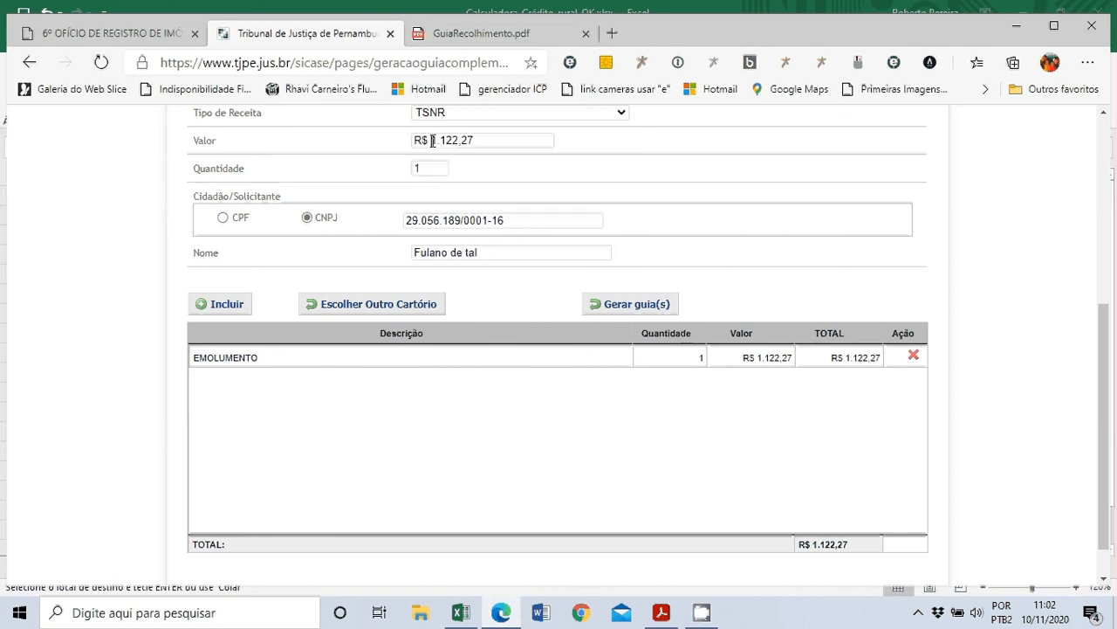
double_click(432, 142)
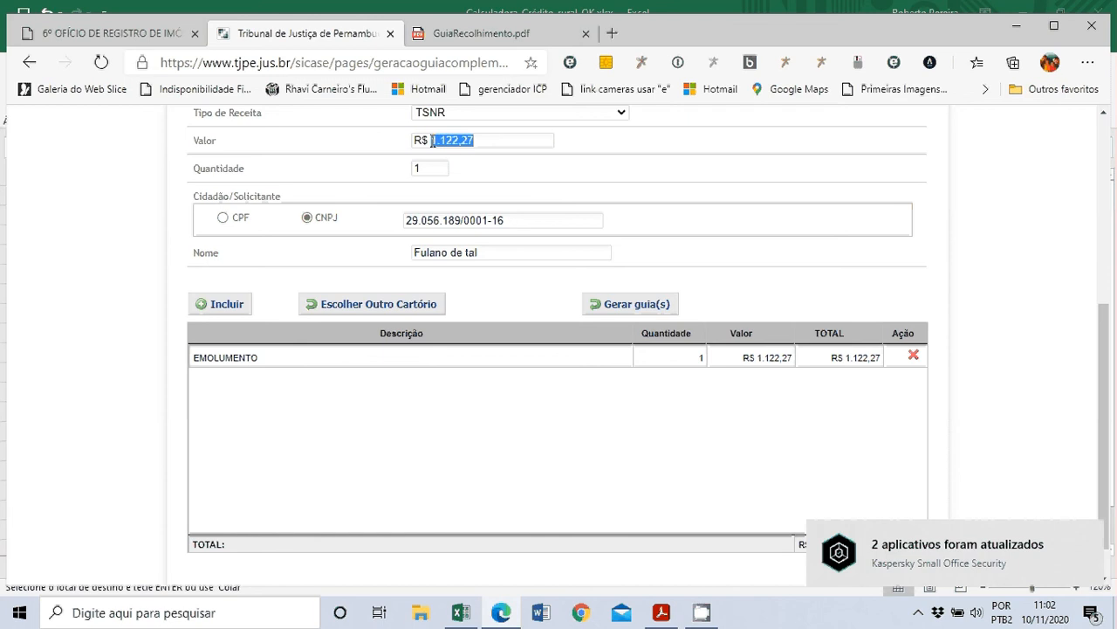
text(59,07)
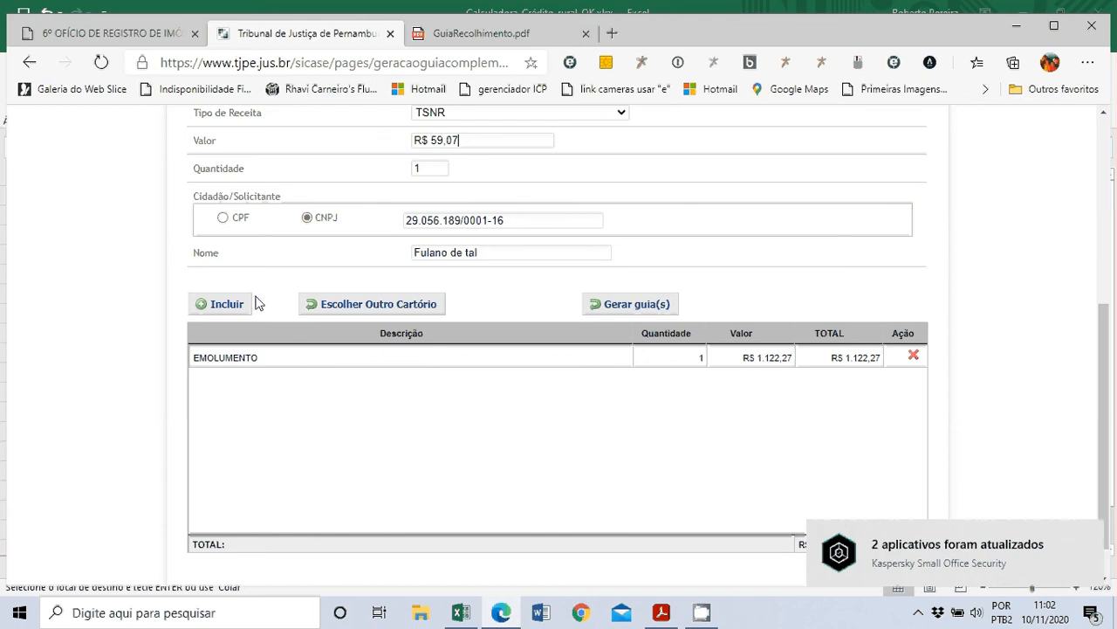
click(229, 306)
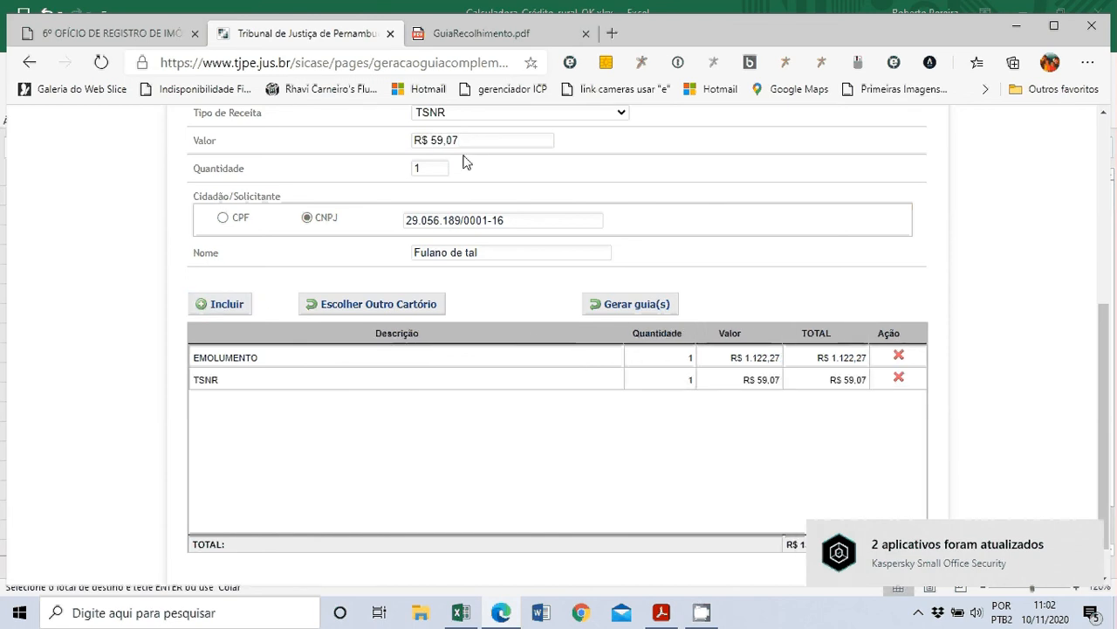
Choose the revenue type ISS, enter the ISS value 56,11 from the Excel calculator, and include the item in the guide.
click(456, 114)
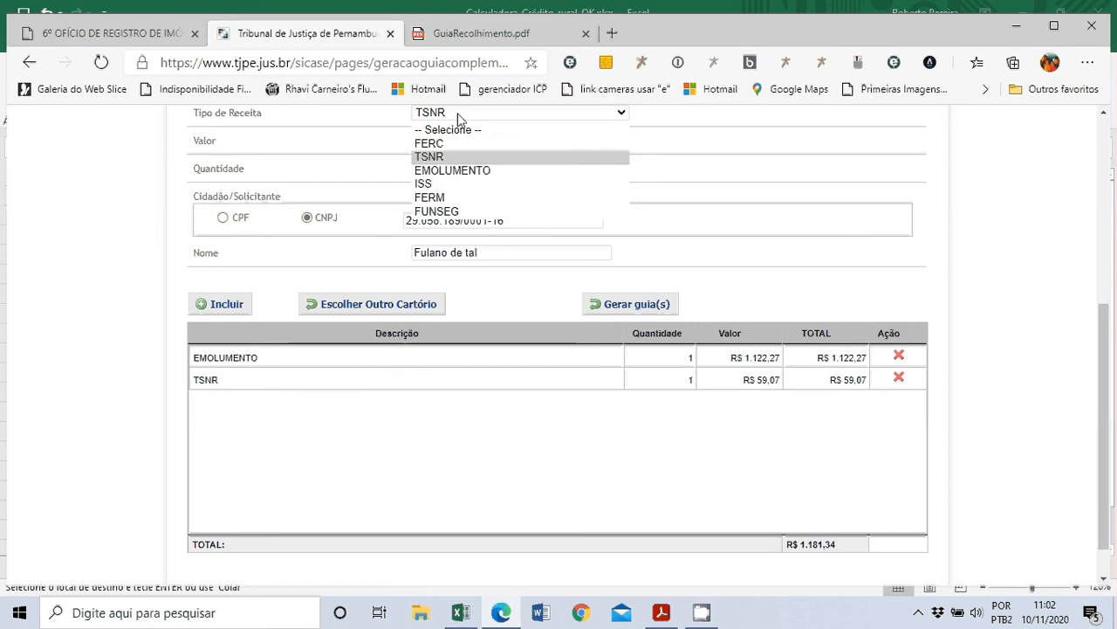
click(463, 185)
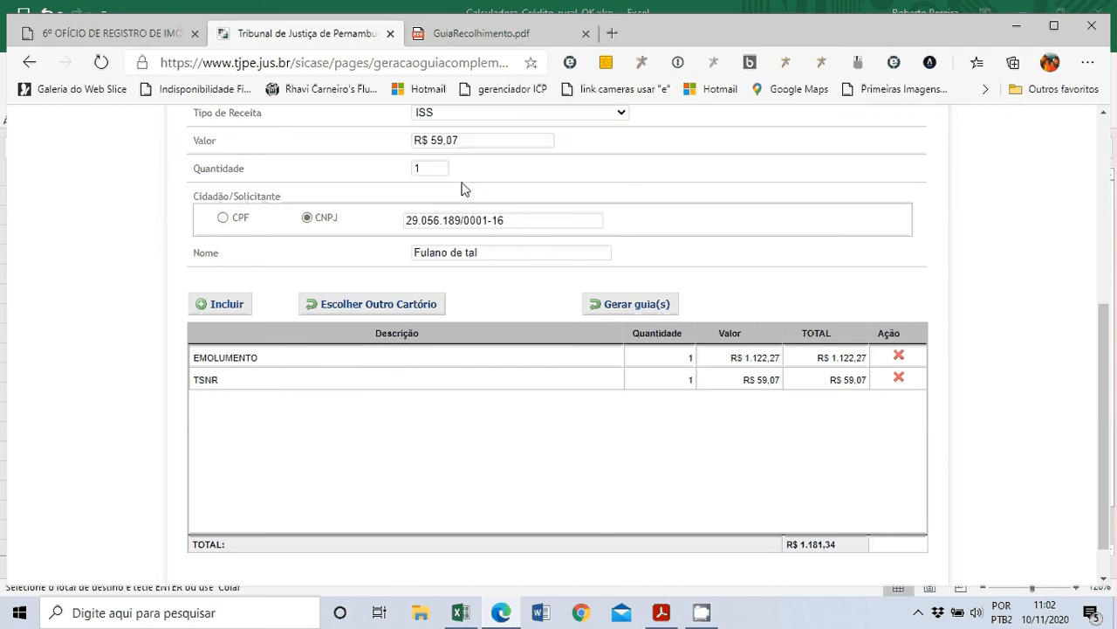
key(alt+Tab)
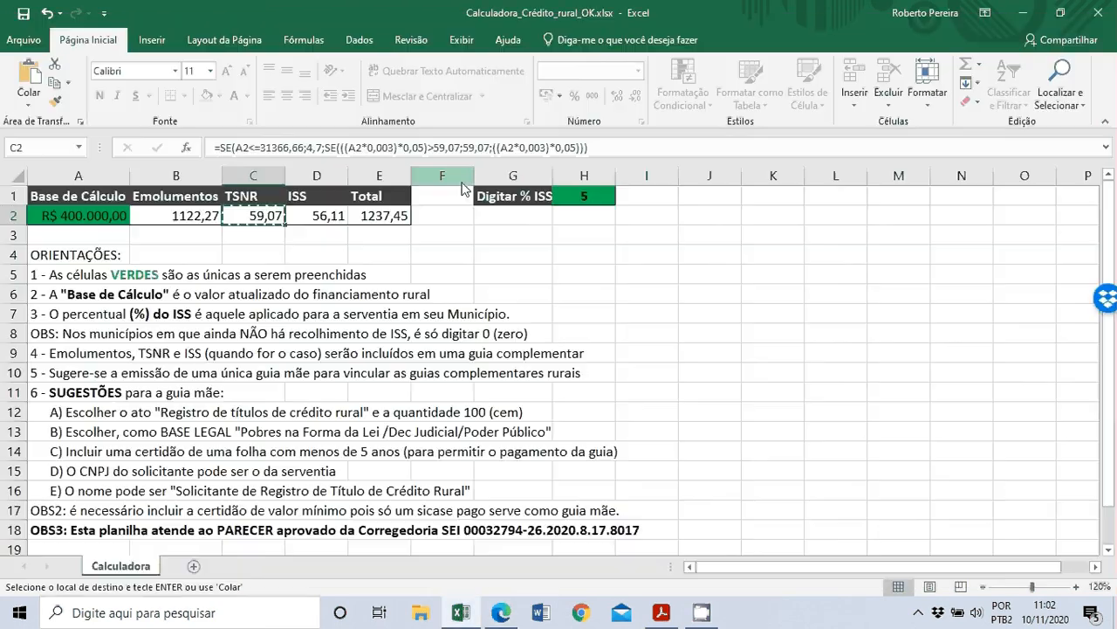
click(336, 215)
key(ctrl+c)
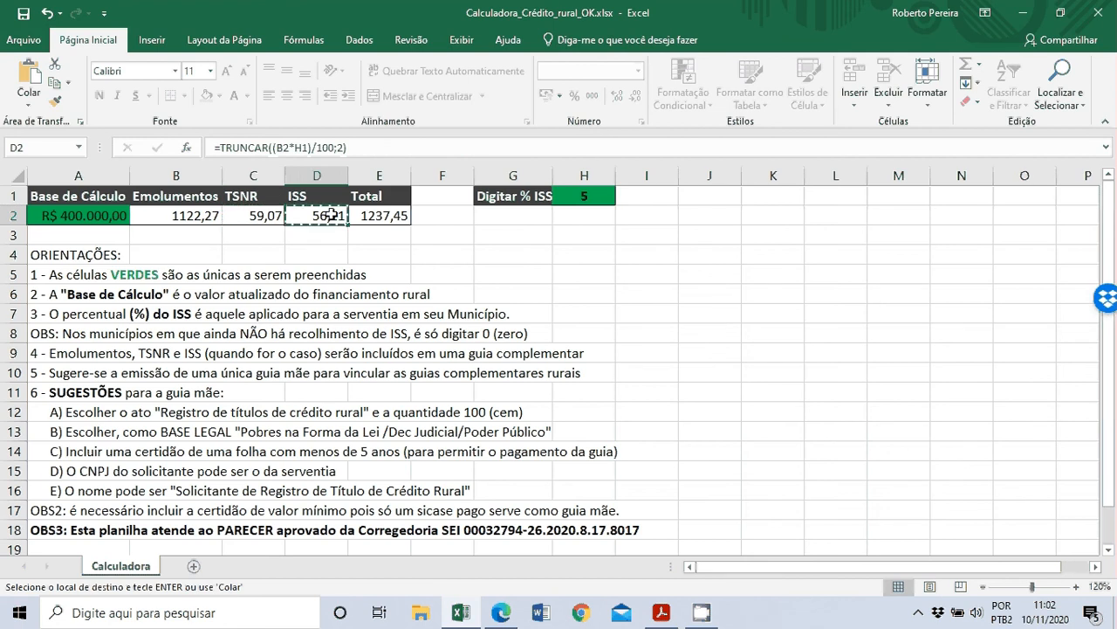
key(alt+Tab)
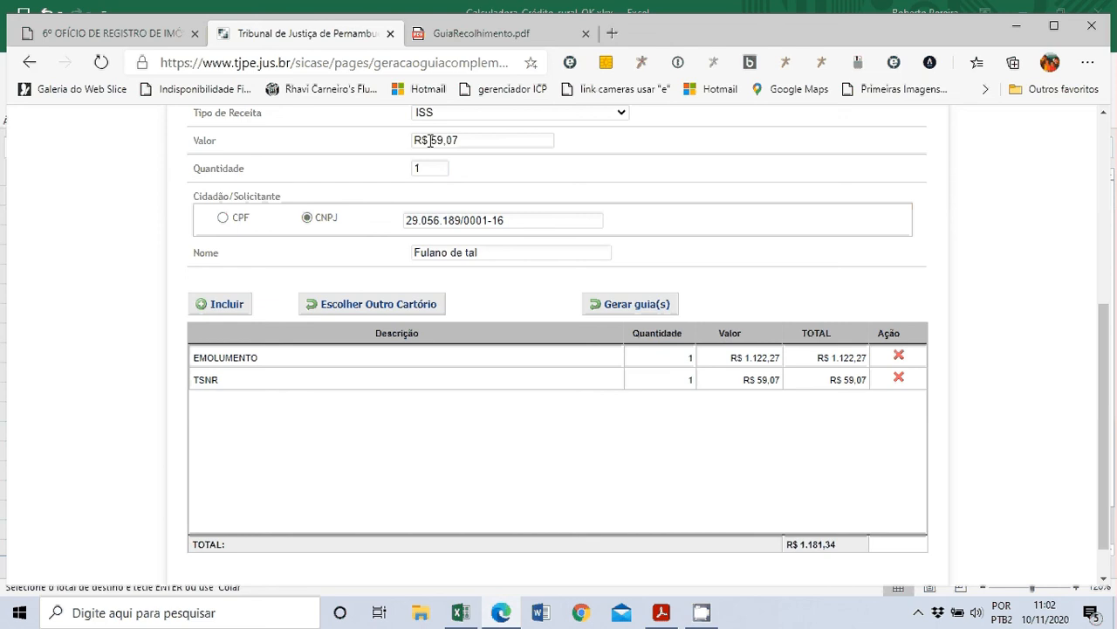
double_click(431, 140)
text(56,11)
click(226, 305)
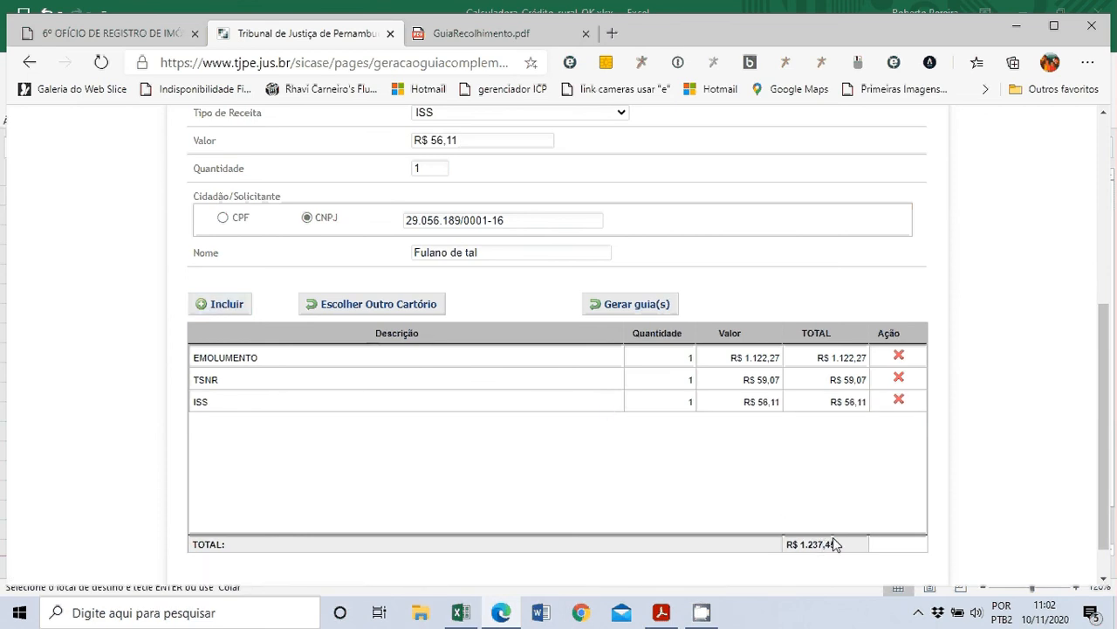
Compare the guide's total with the Total in the Excel calculator, and generate the complementary payment guide in SICASE.
key(alt+Tab)
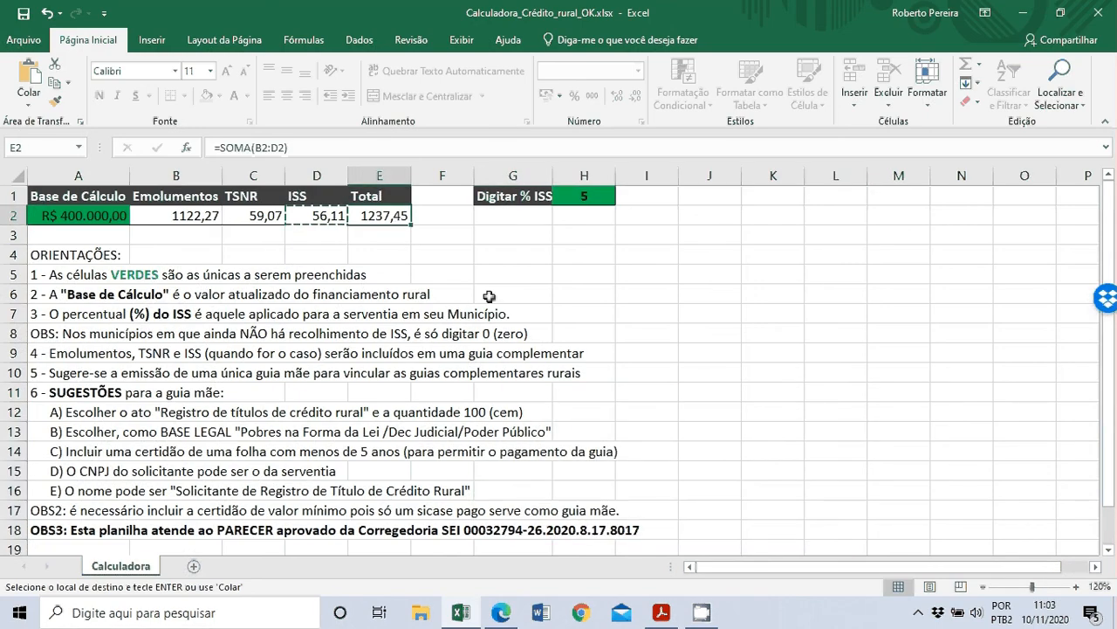
key(alt+Tab)
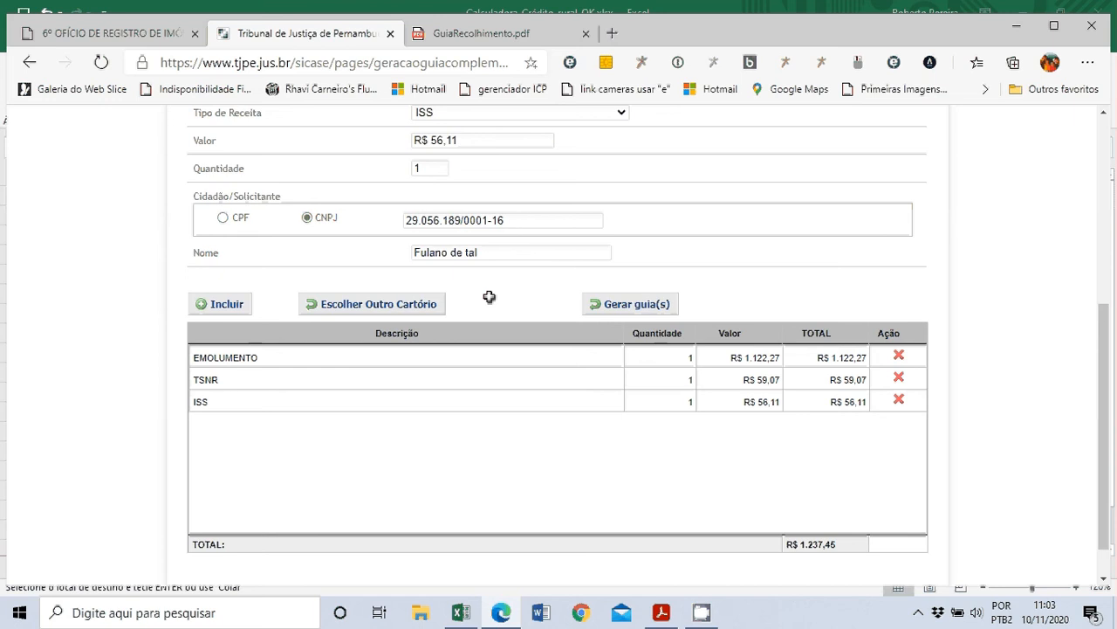
click(649, 311)
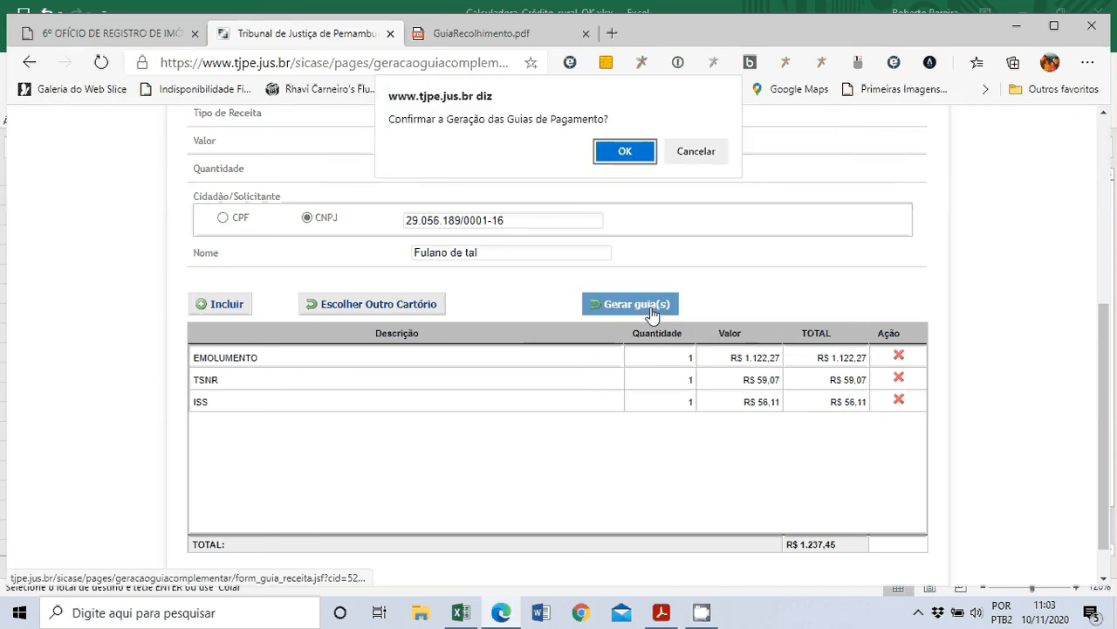
click(623, 151)
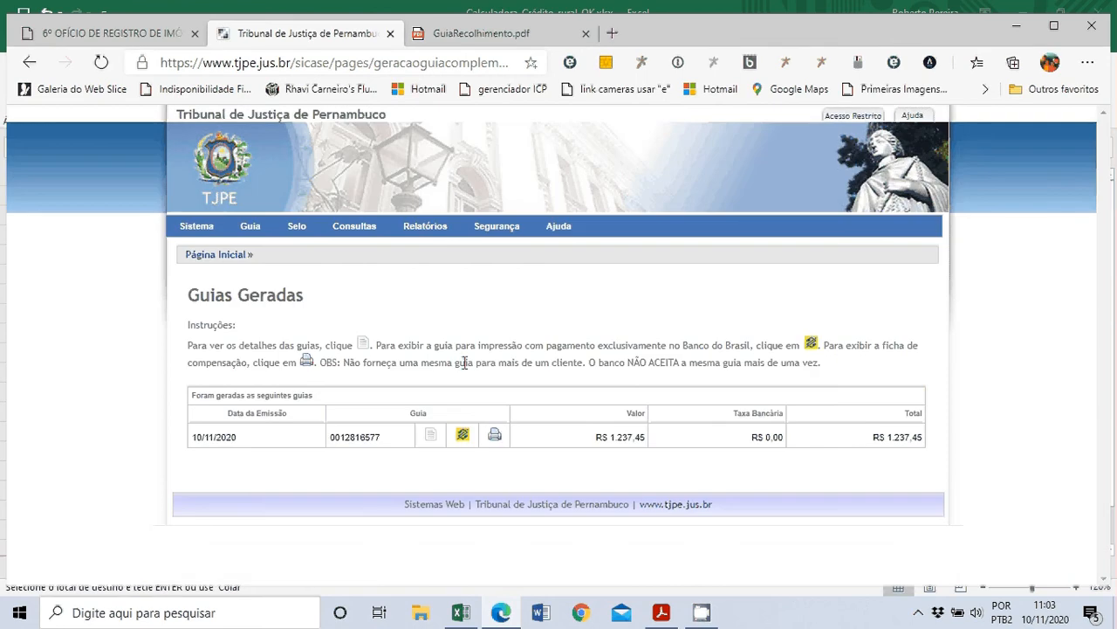
Open the complementary guide's ficha de compensação PDF and compare it with the guia mãe in GuiaRecolhimento.pdf.
click(495, 436)
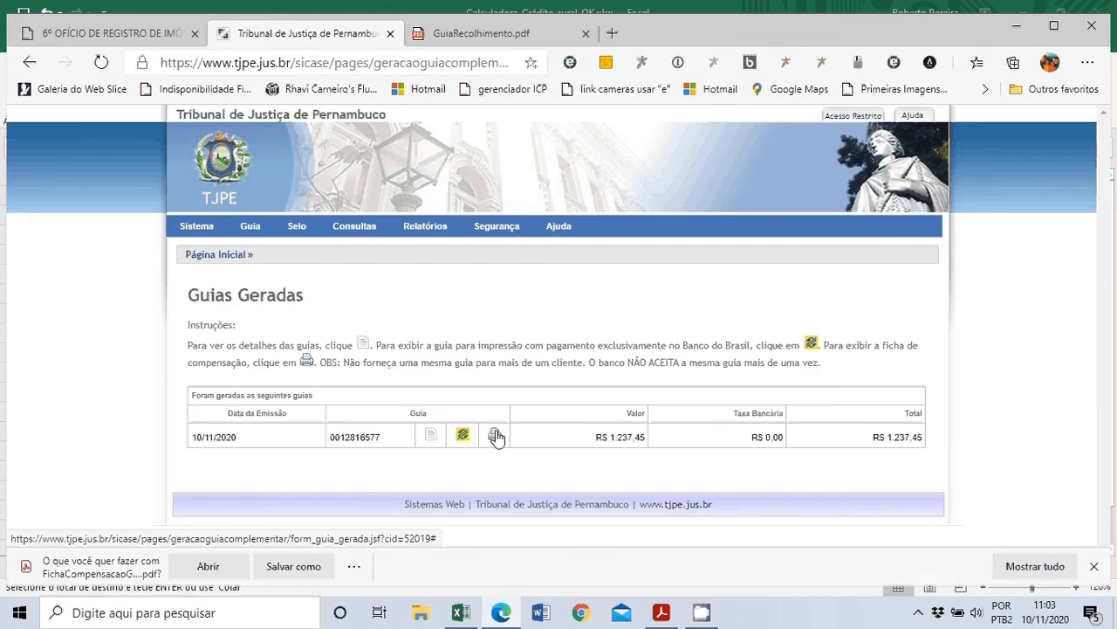
click(224, 566)
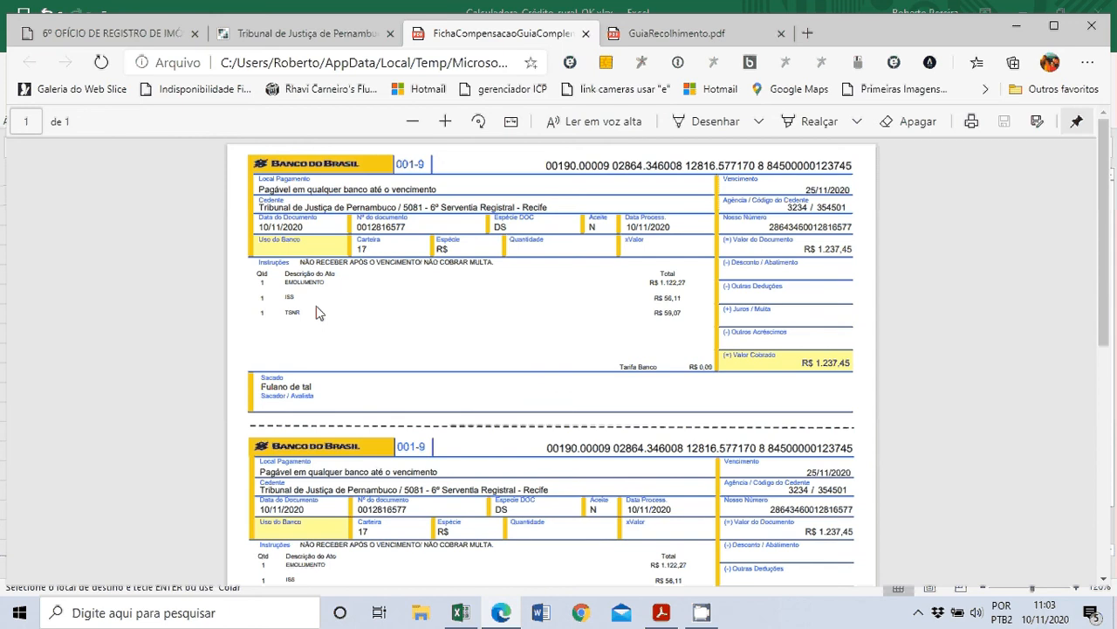
click(668, 34)
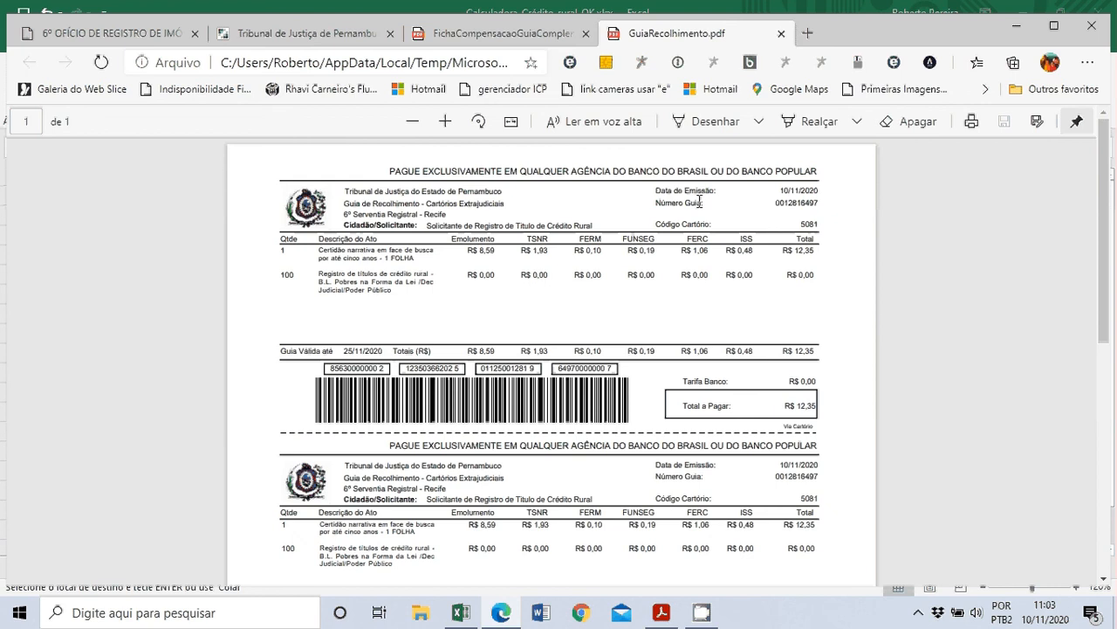
double_click(804, 206)
key(ctrl+shift+Tab)
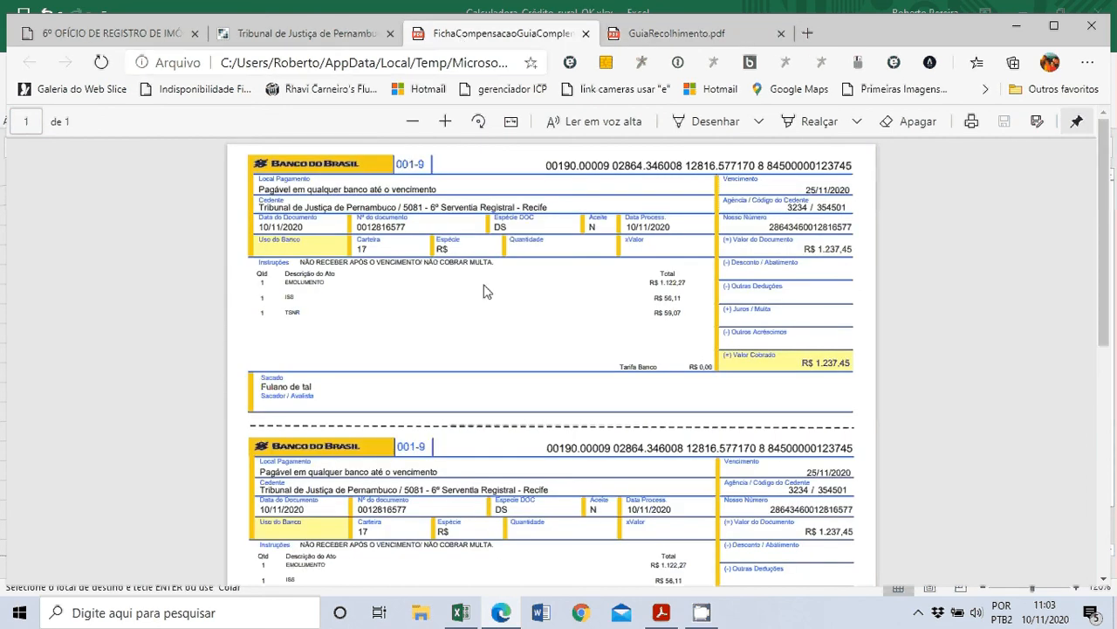
click(680, 37)
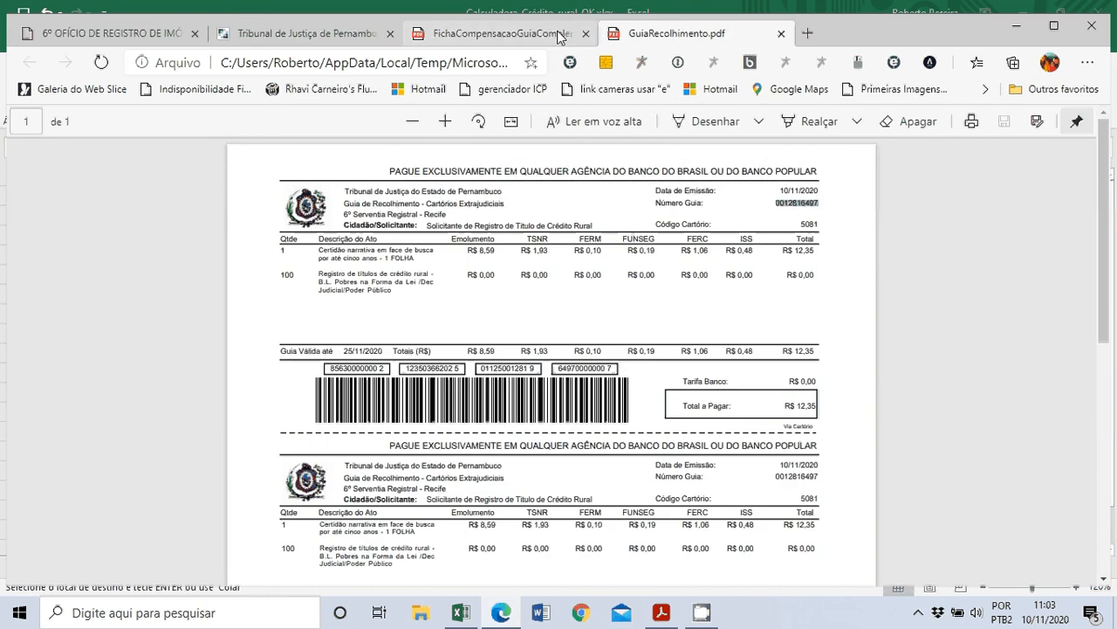
click(314, 40)
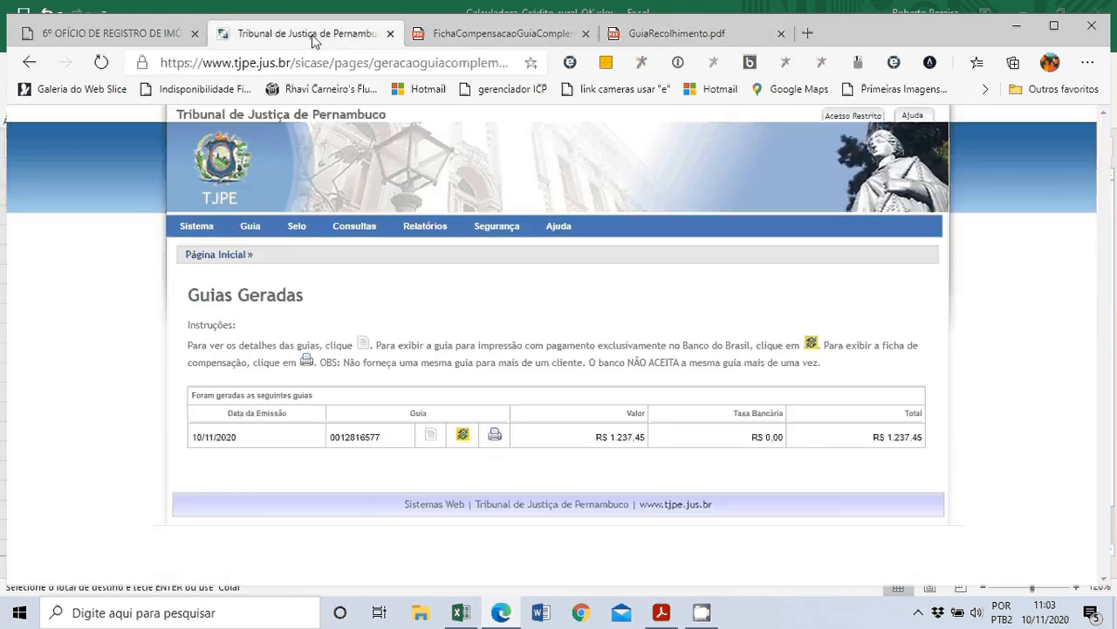
mouse_move(251, 231)
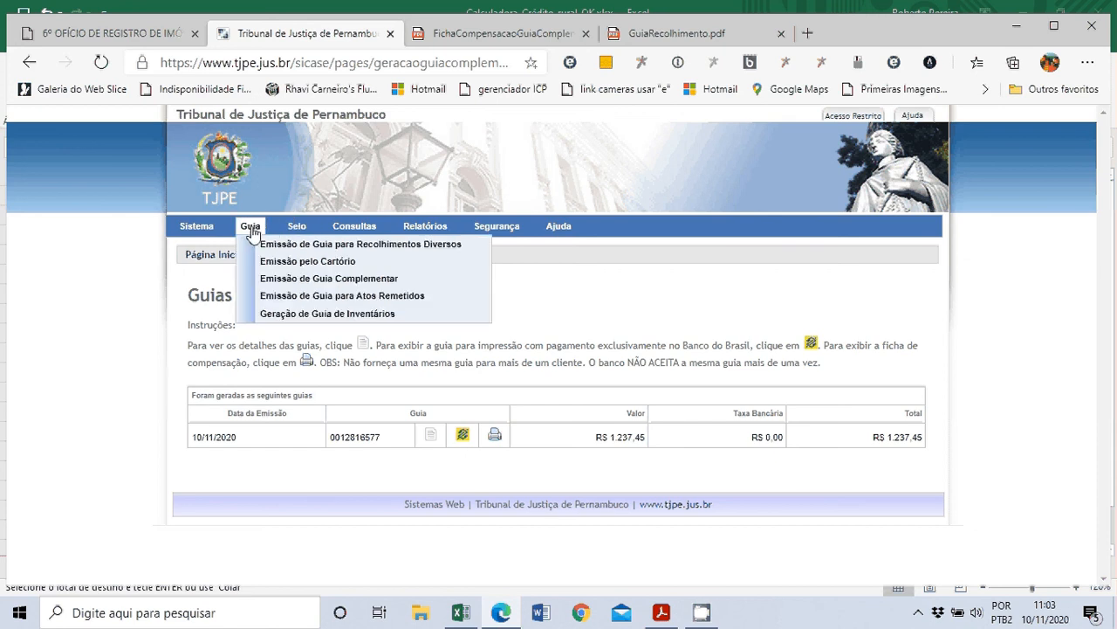
mouse_move(360, 231)
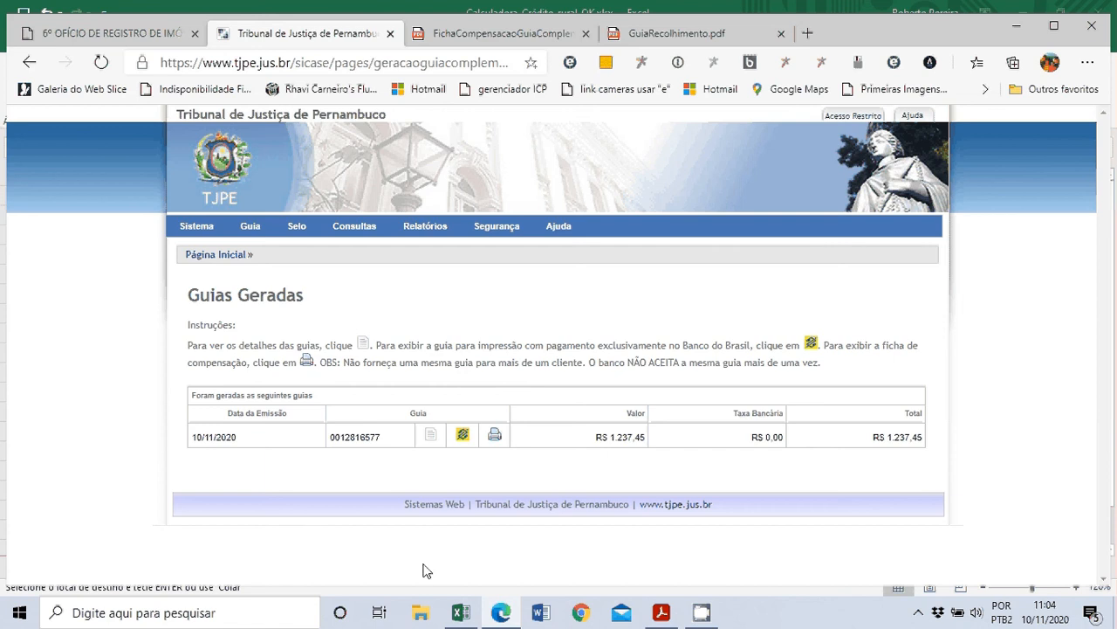
mouse_move(503, 616)
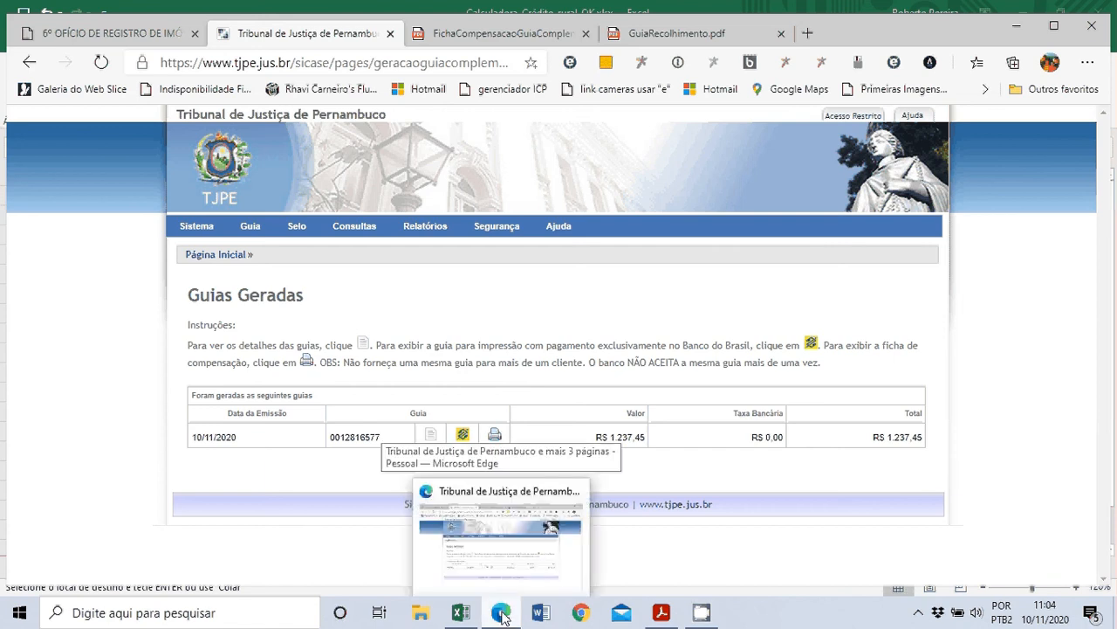
Switch to Acrobat Reader and read the parecer's item 4 on guia mãe and complementary guides, and the DECISÃO section.
click(661, 612)
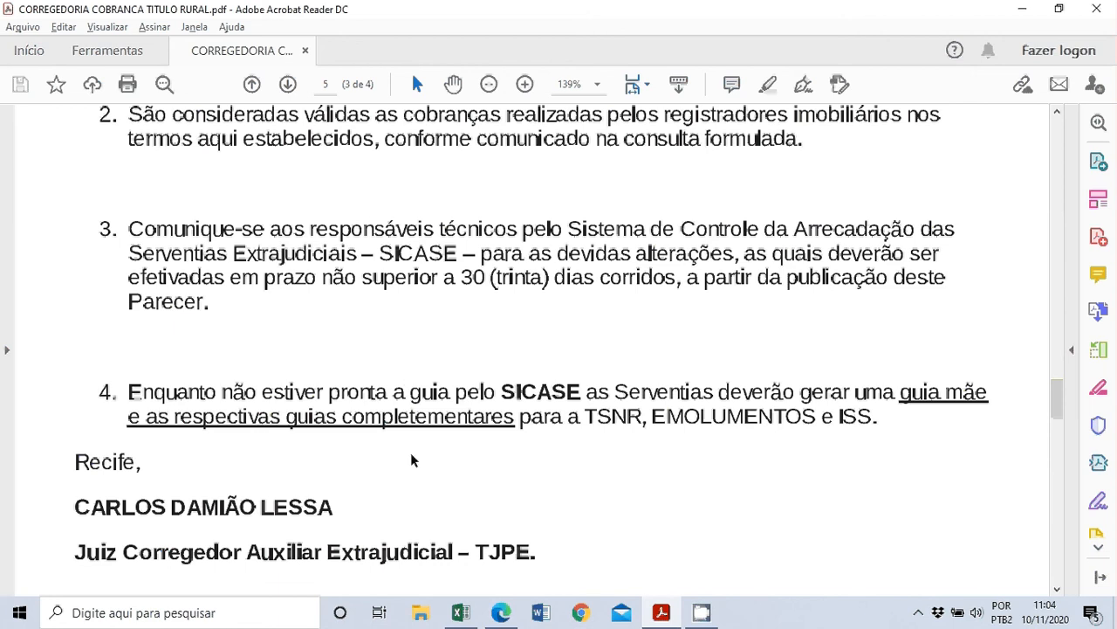
scroll(391, 427, down, 1)
scroll(392, 428, down, 7)
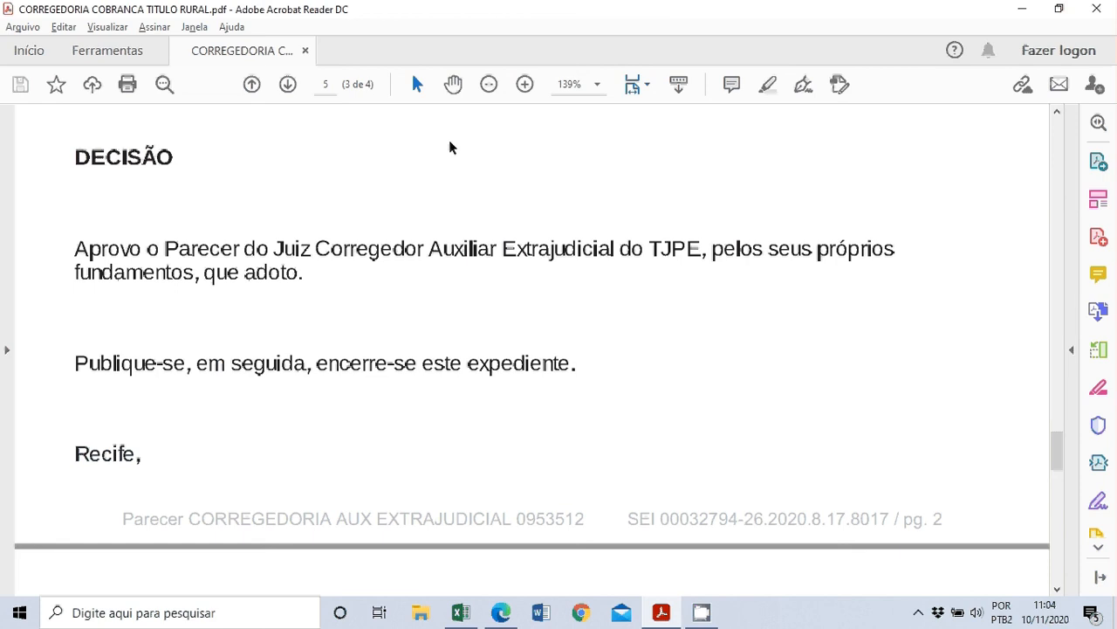
scroll(464, 280, down, 1)
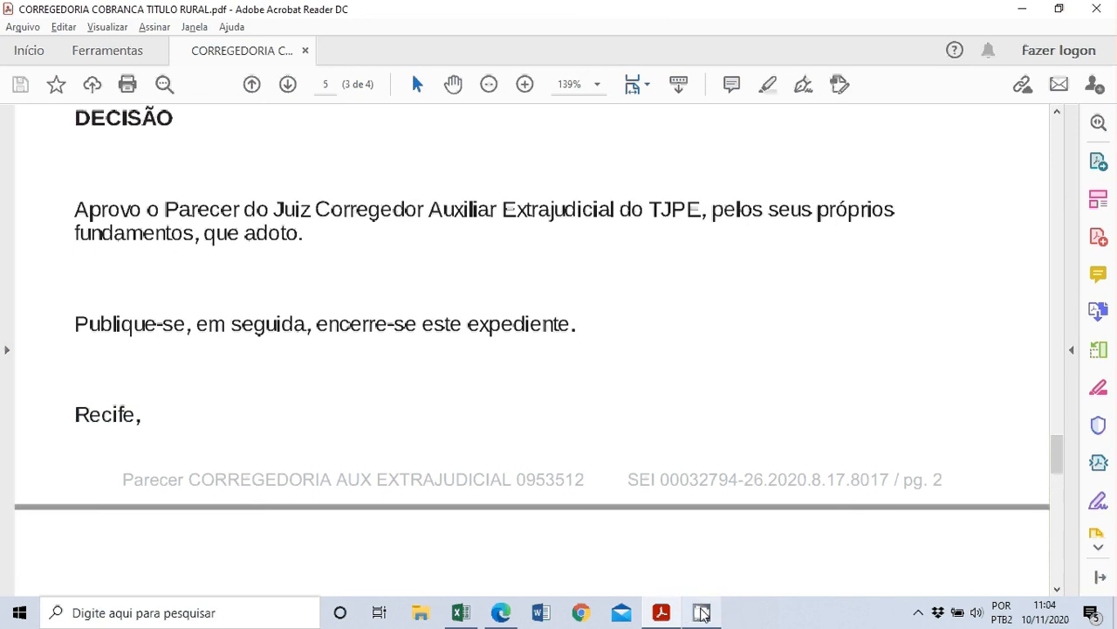
mouse_move(703, 616)
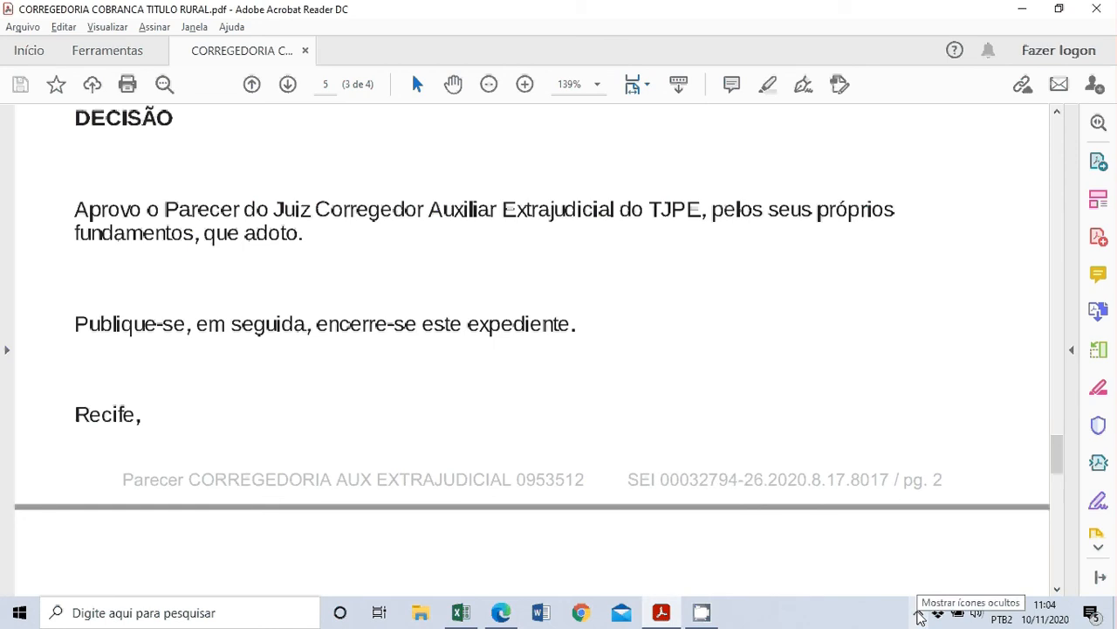
click(920, 616)
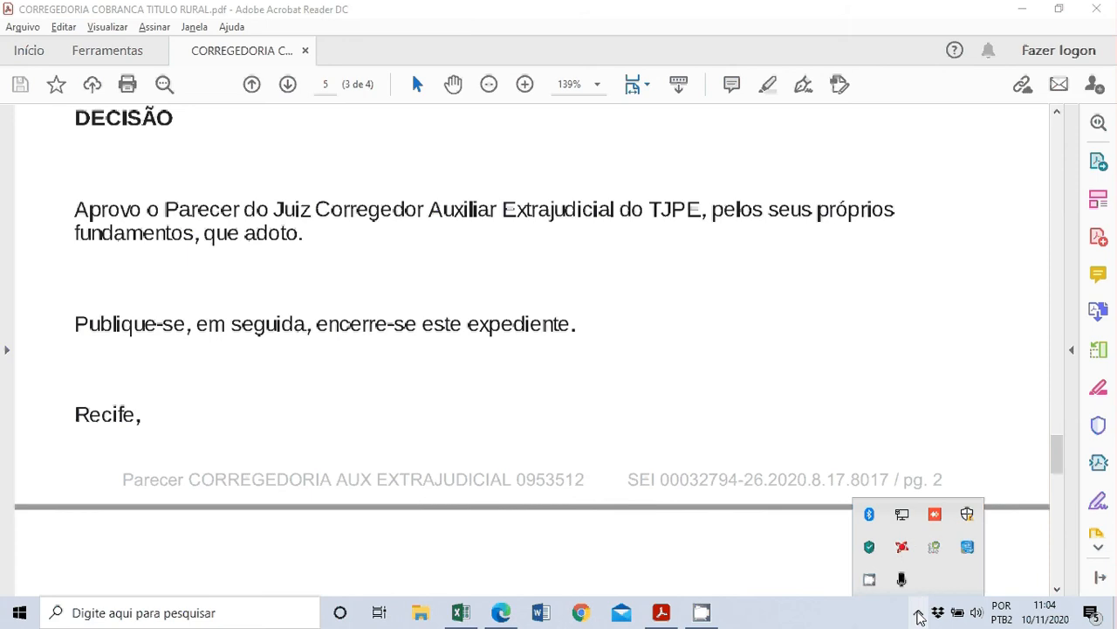
right_click(869, 581)
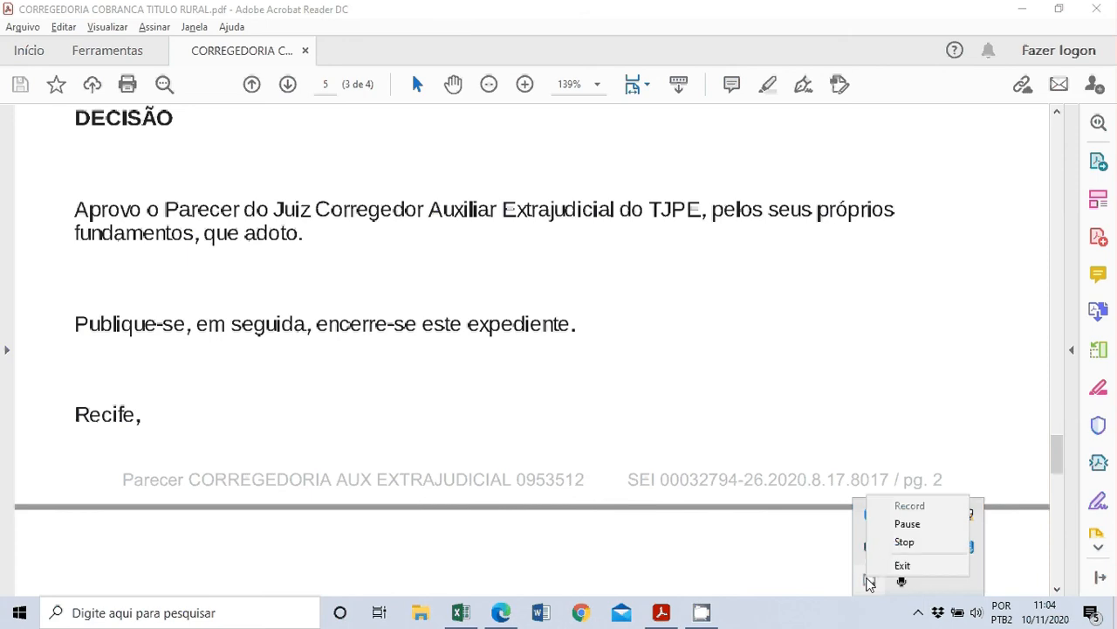